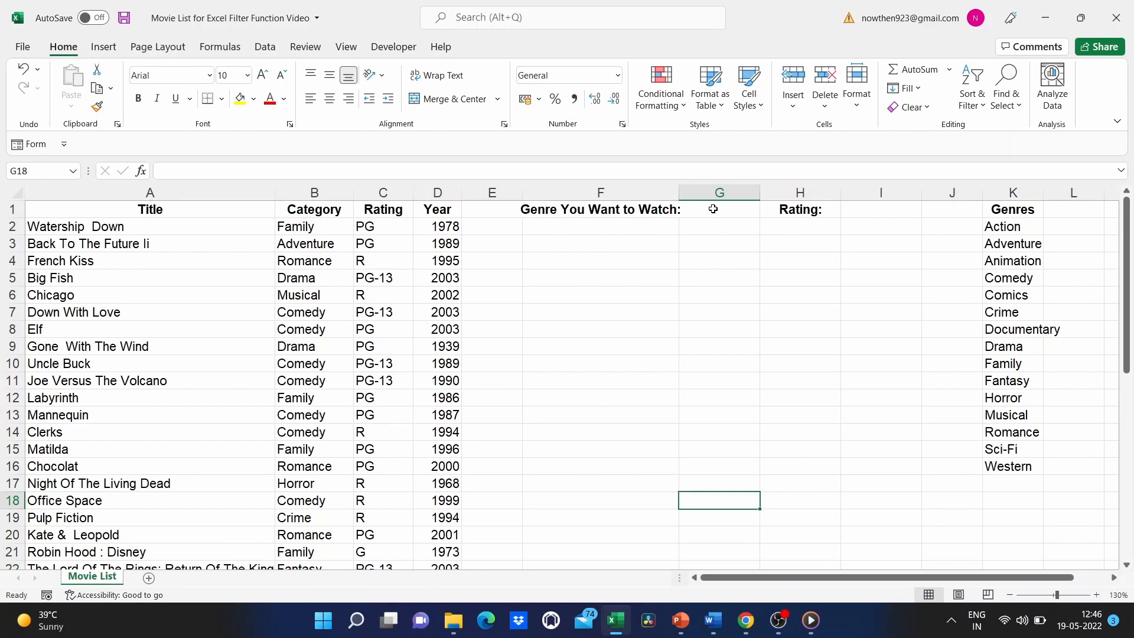
# - Try adding filter buttons to the header row A1:D1 and undo the change
pyautogui.click(712, 208)
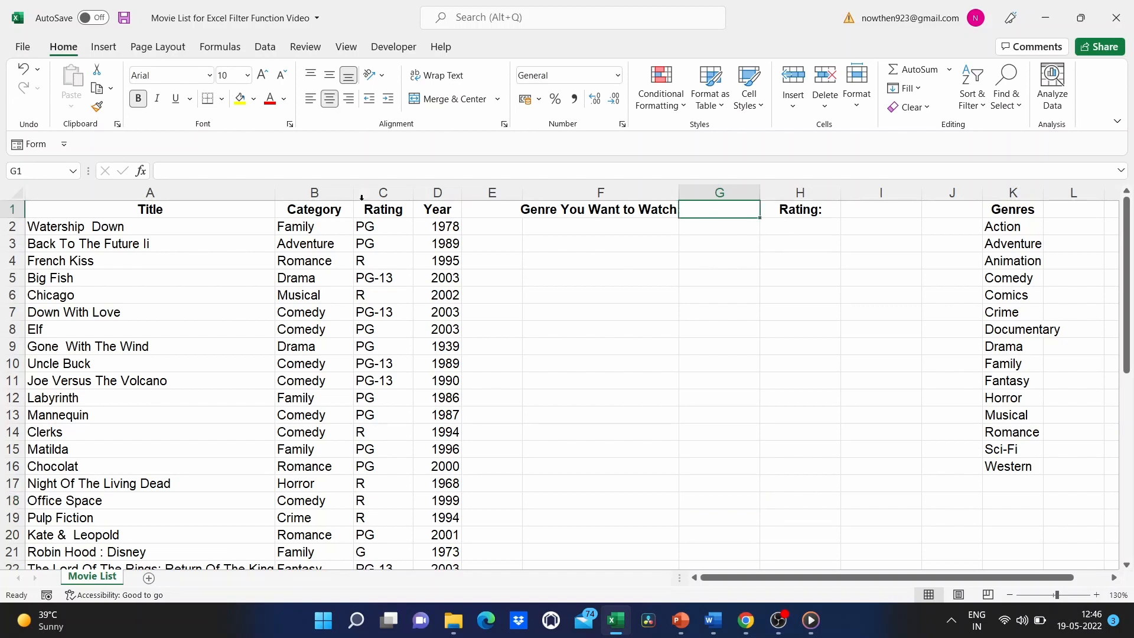
pyautogui.click(107, 216)
pyautogui.moveTo(107, 217); pyautogui.dragTo(429, 213)
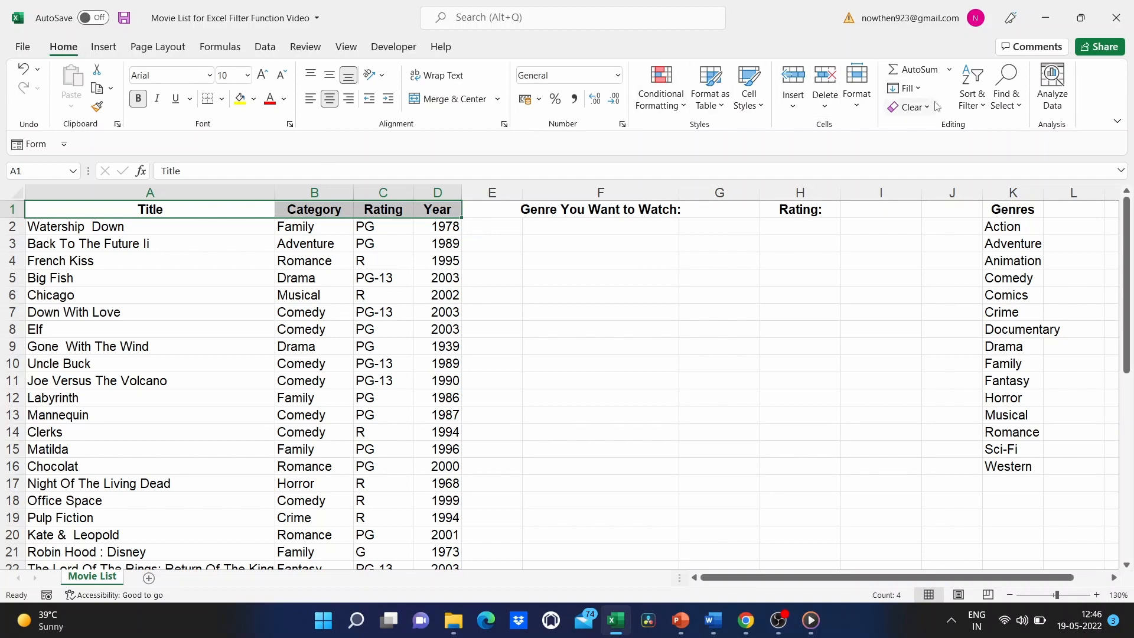
pyautogui.click(985, 111)
pyautogui.click(985, 190)
pyautogui.hotkey('ctrl', 'z')
# - Start a FILTER formula in cell F2 with the movie data A2:D43 as its array
pyautogui.click(595, 224)
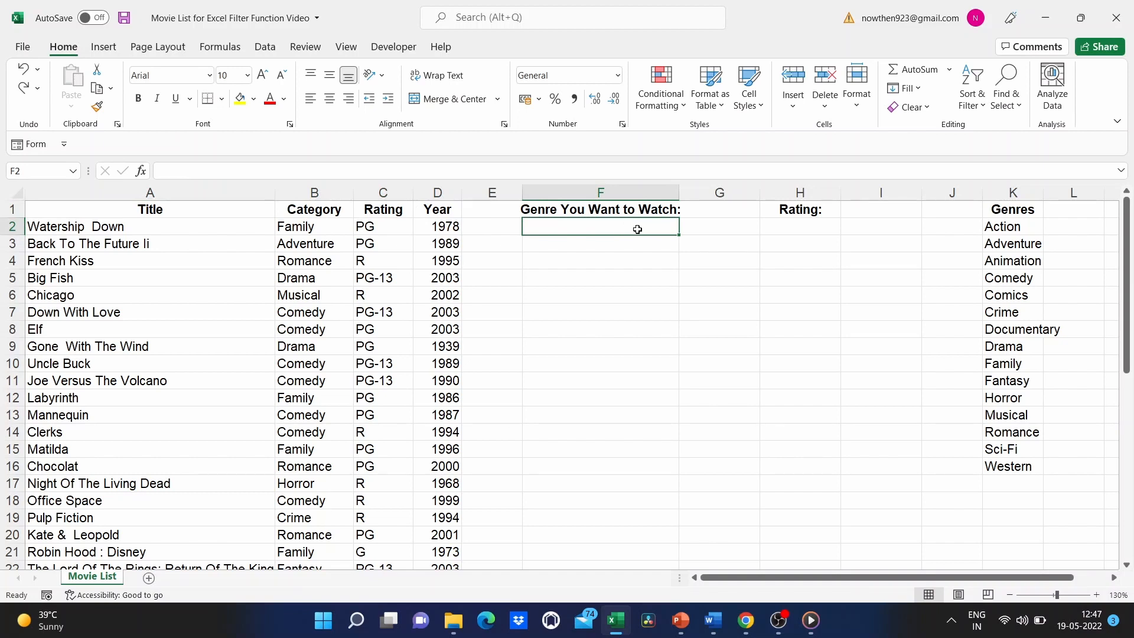
pyautogui.write('=')
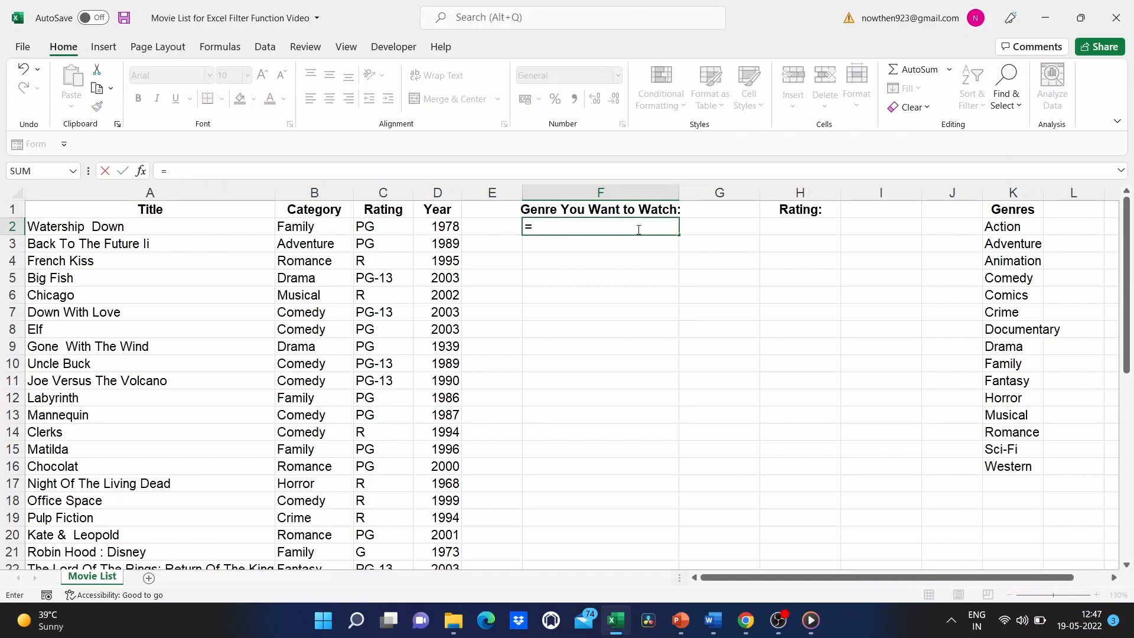
pyautogui.write('filter')
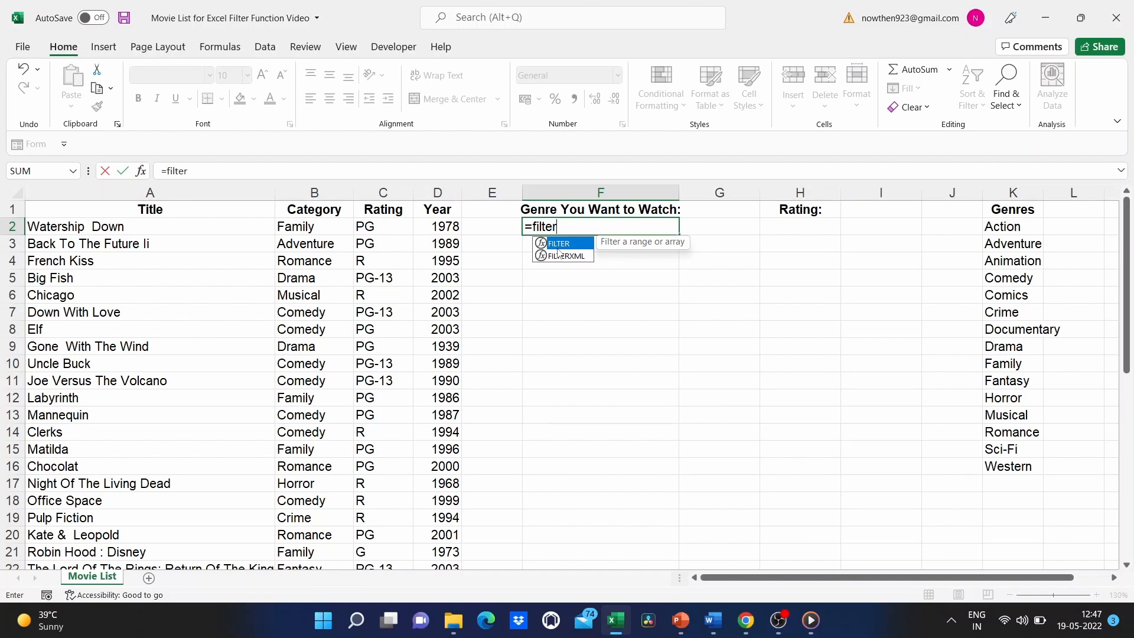
pyautogui.write('(')
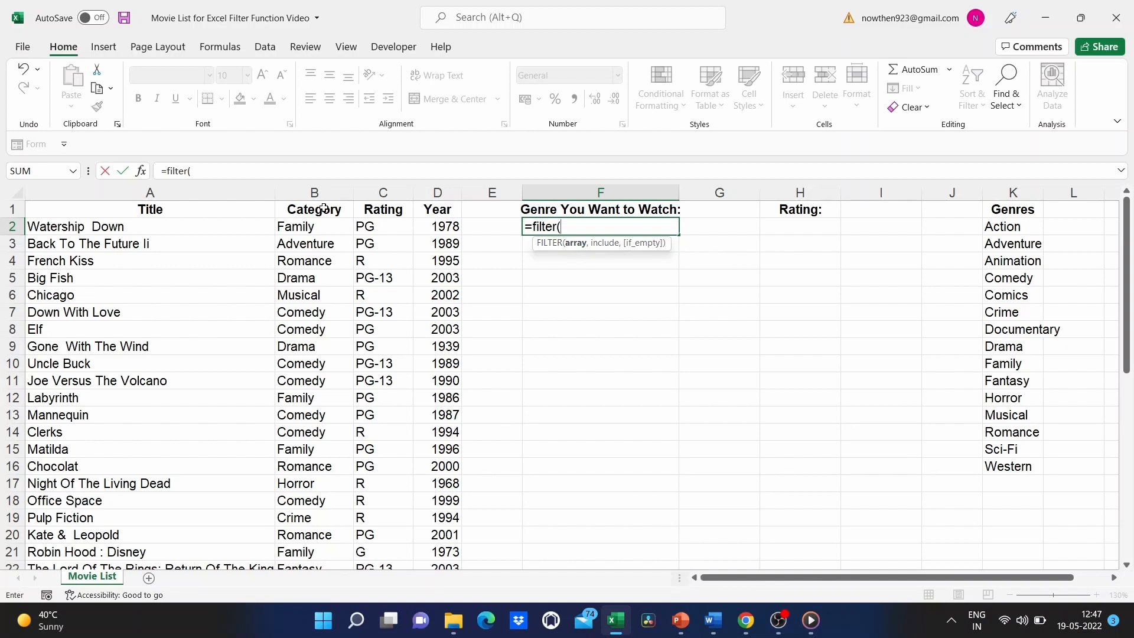
pyautogui.moveTo(45, 211); pyautogui.dragTo(429, 482)
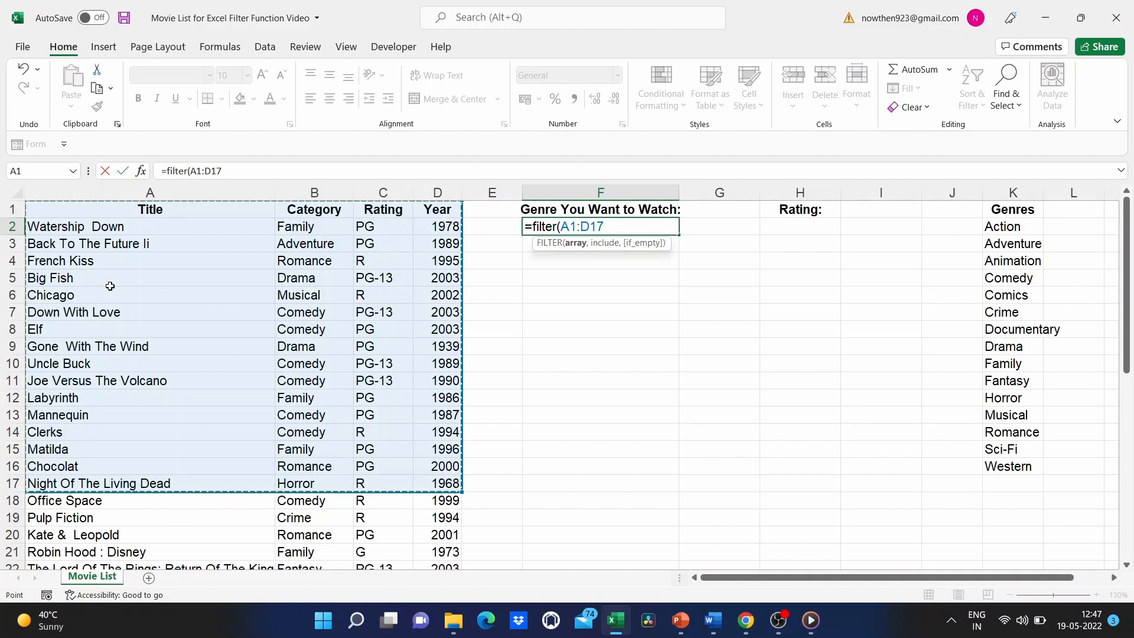
pyautogui.click(46, 225)
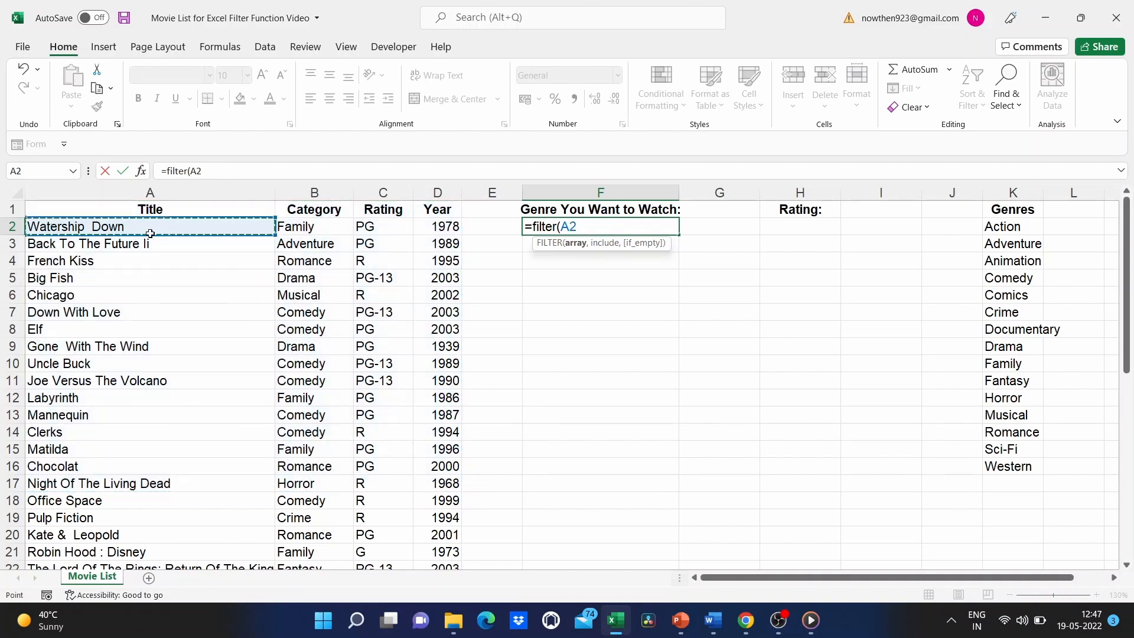
pyautogui.moveTo(150, 234); pyautogui.dragTo(442, 465)
pyautogui.scroll(9, 613, 296)
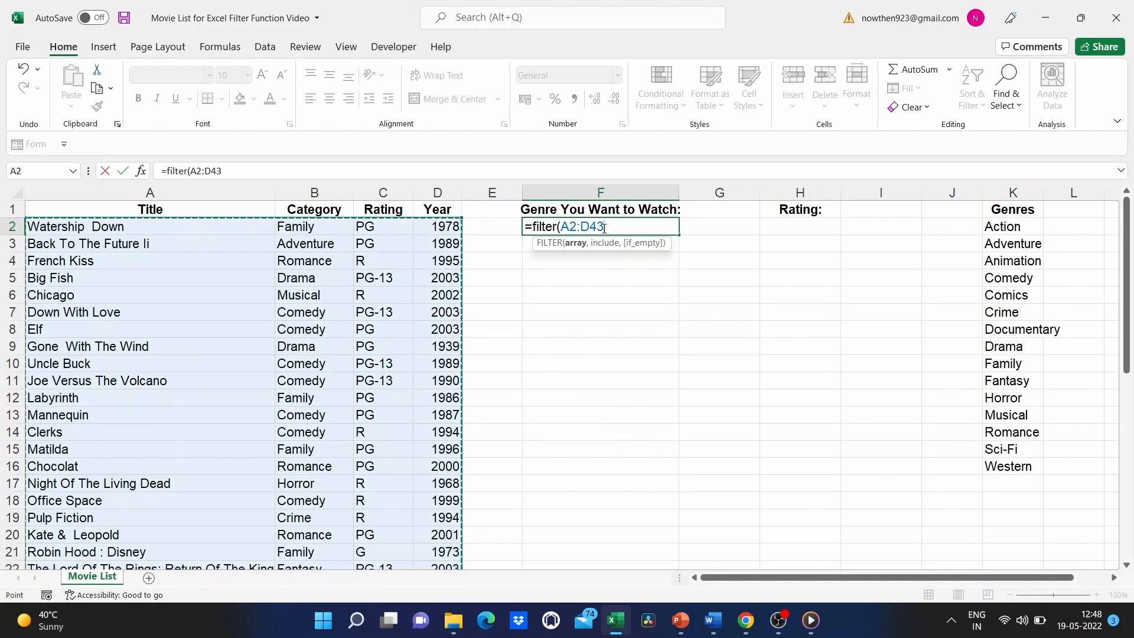
pyautogui.write(',')
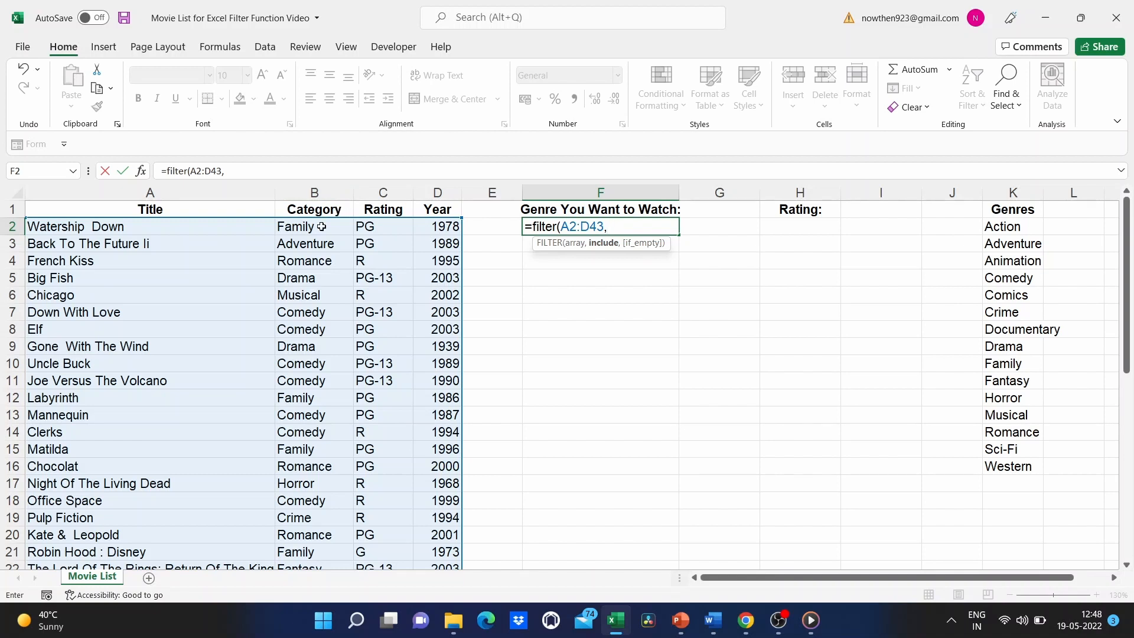
# - Add the include condition B2:B43="Family" to the FILTER formula
pyautogui.moveTo(321, 227); pyautogui.dragTo(317, 389)
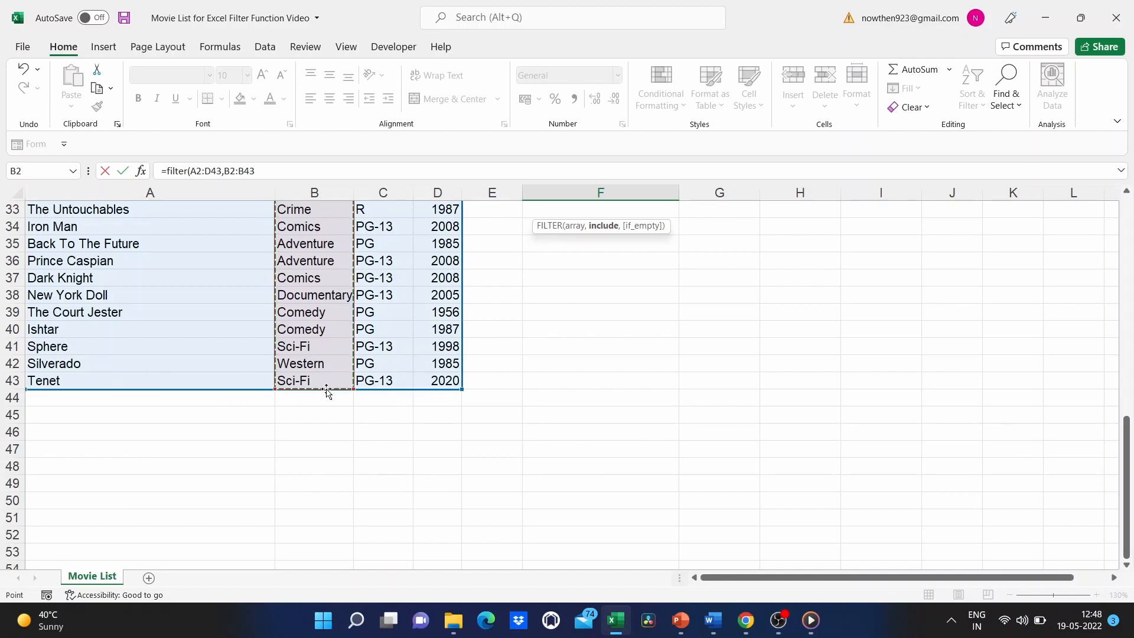
pyautogui.scroll(7, 518, 357)
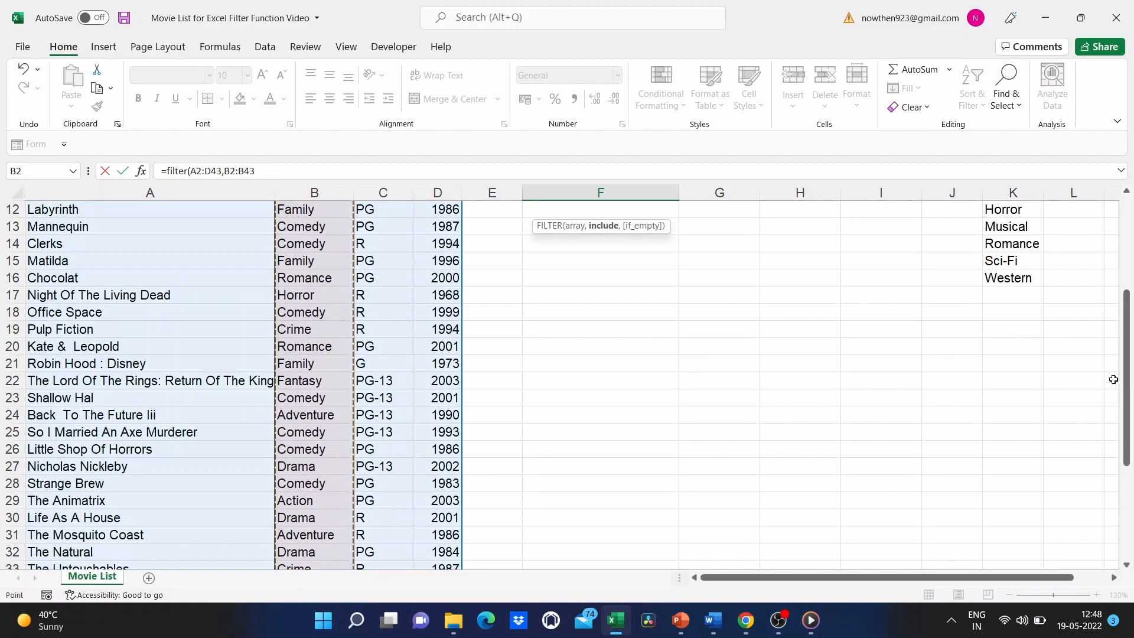
pyautogui.moveTo(1128, 357); pyautogui.dragTo(1128, 263)
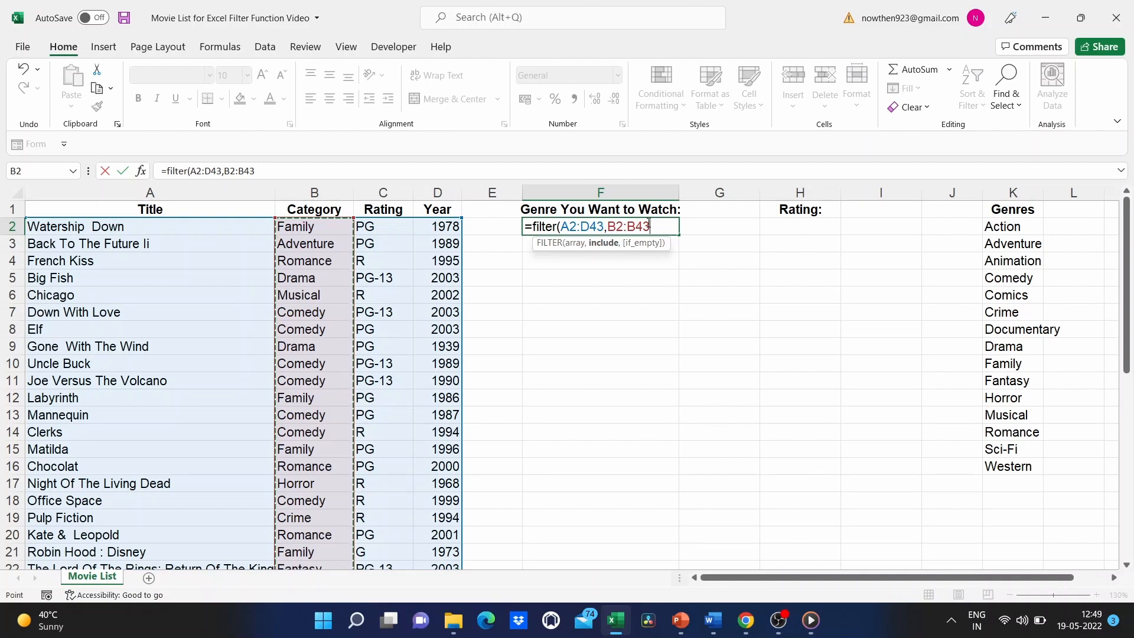
pyautogui.write('=')
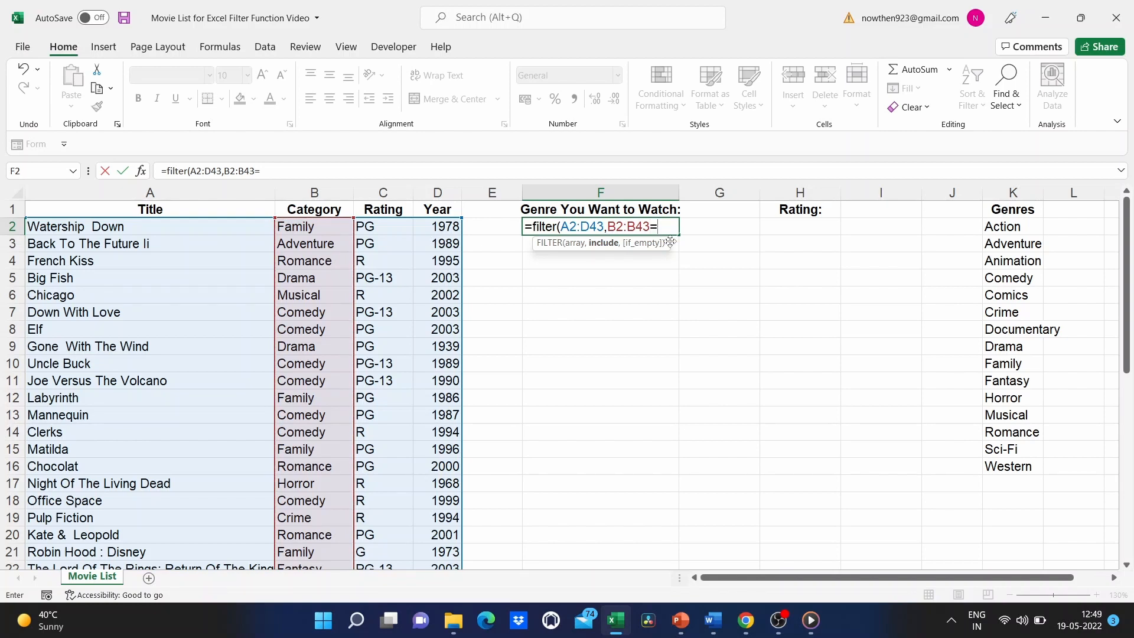
pyautogui.write('"Family",')
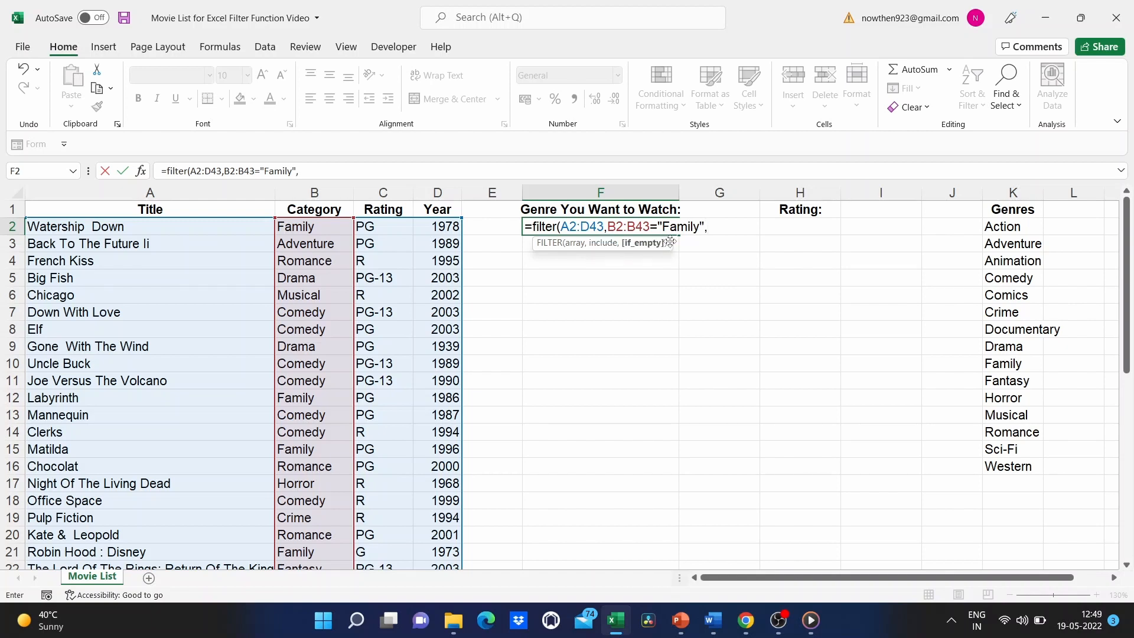
# - Finish the FILTER formula with "None" as the if-empty value, dismiss the spill notice and undo the formula
pyautogui.write('"')
pyautogui.write('"')
pyautogui.write('None"')
pyautogui.write(')')
pyautogui.press('Return')
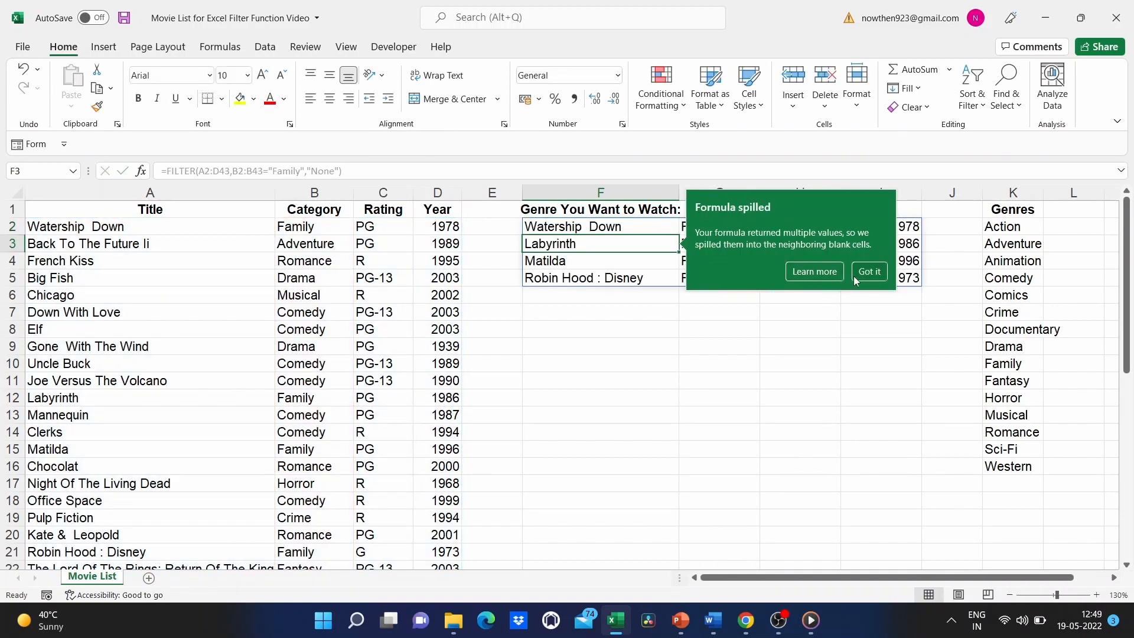
pyautogui.click(869, 273)
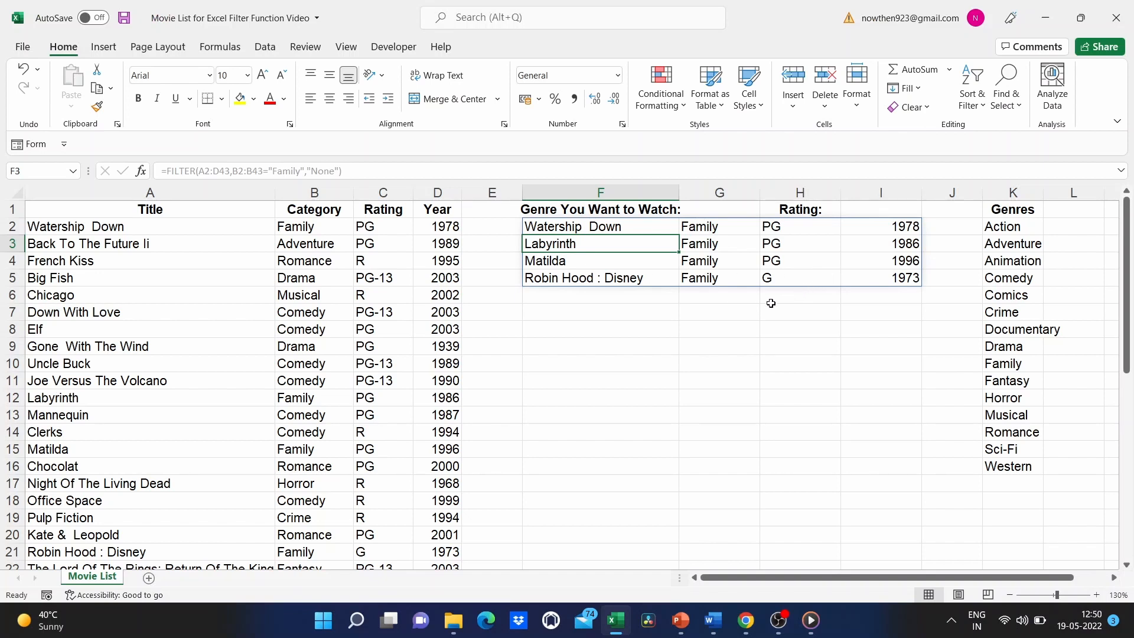
pyautogui.hotkey('ctrl', 'z')
pyautogui.hotkey('ctrl', 'z')
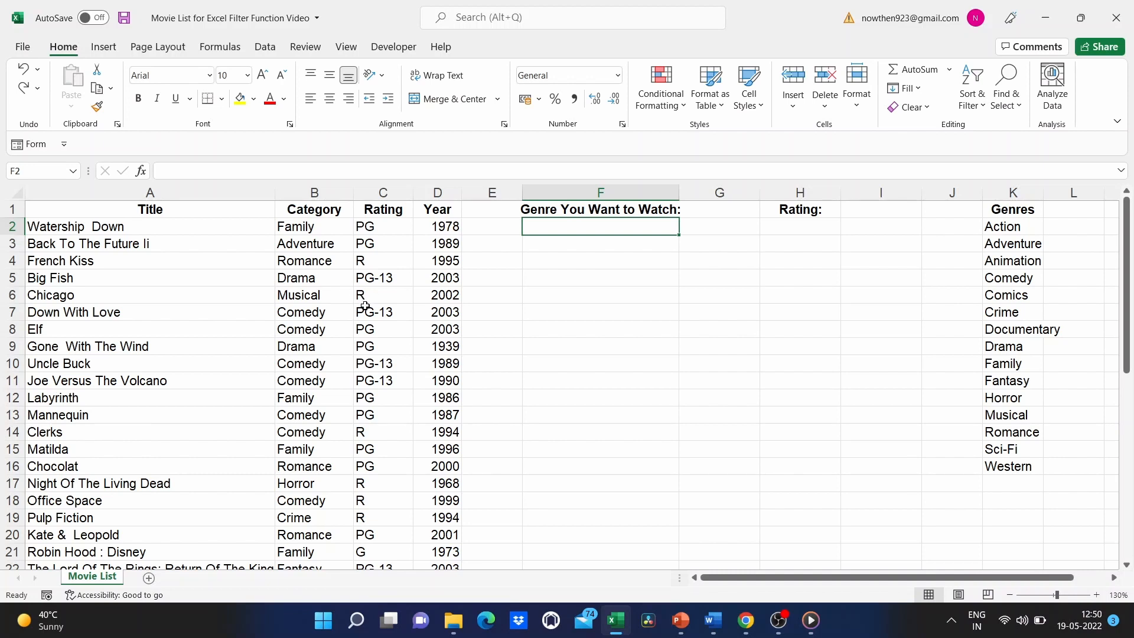
# - Begin a new FILTER formula in cell F2 using the range A2:D43 as the array
pyautogui.write('=')
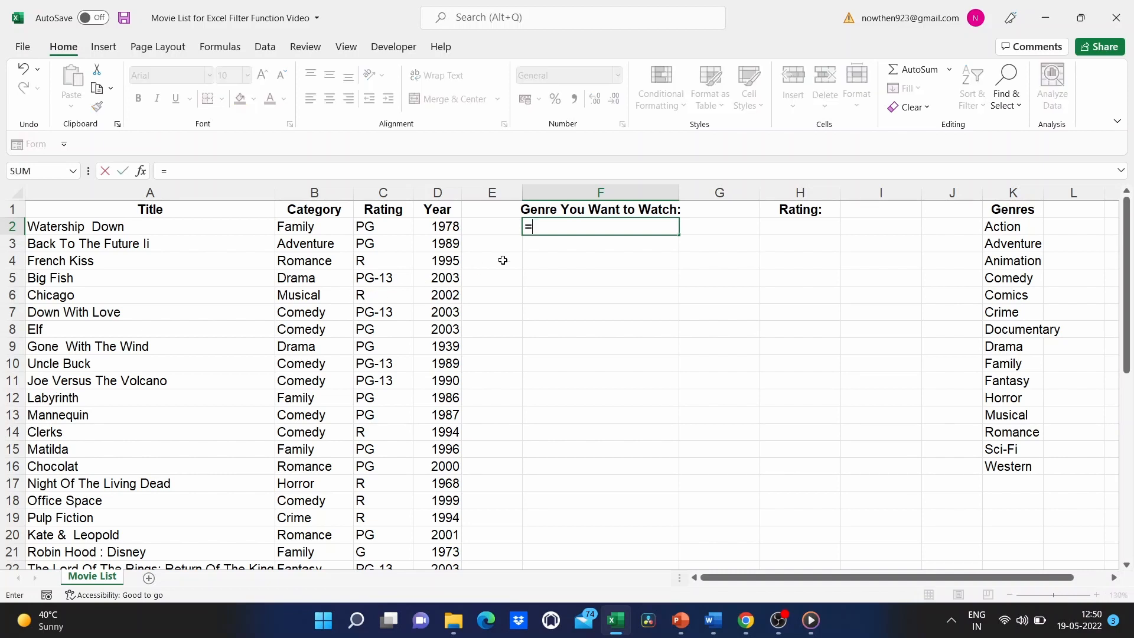
pyautogui.write('filt')
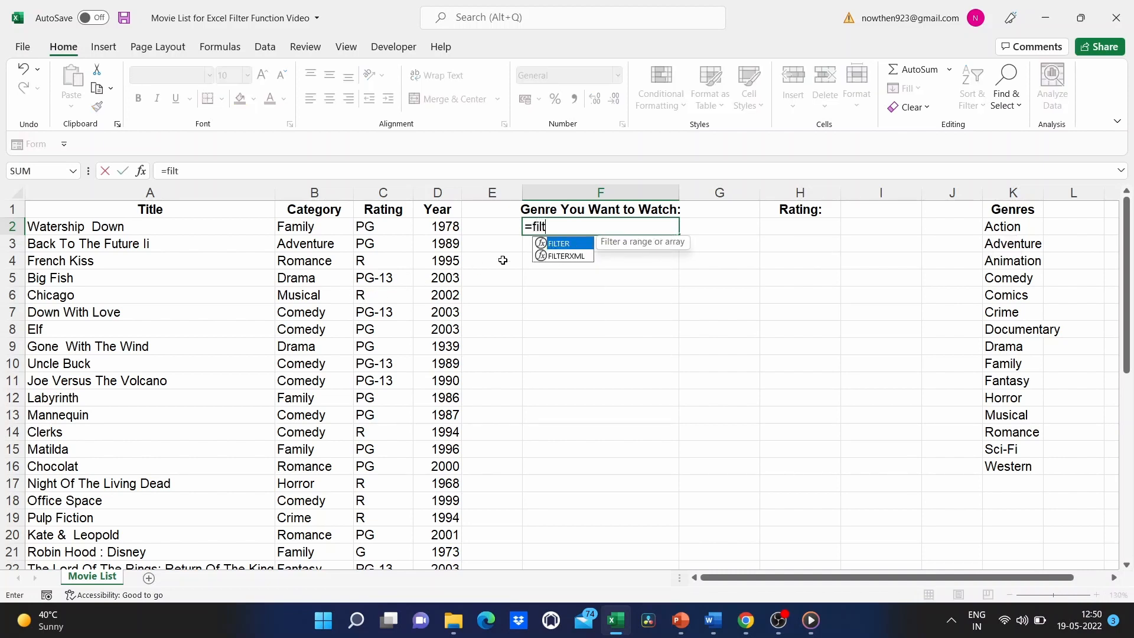
pyautogui.write('er(')
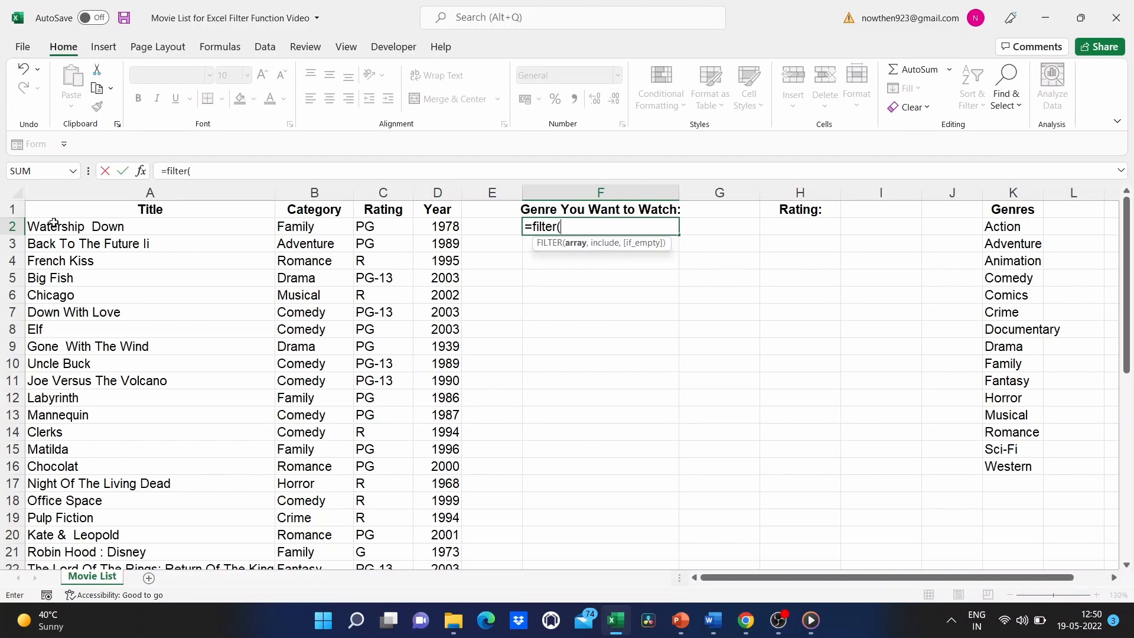
pyautogui.moveTo(53, 229); pyautogui.dragTo(59, 365)
pyautogui.moveTo(492, 636); pyautogui.dragTo(426, 537)
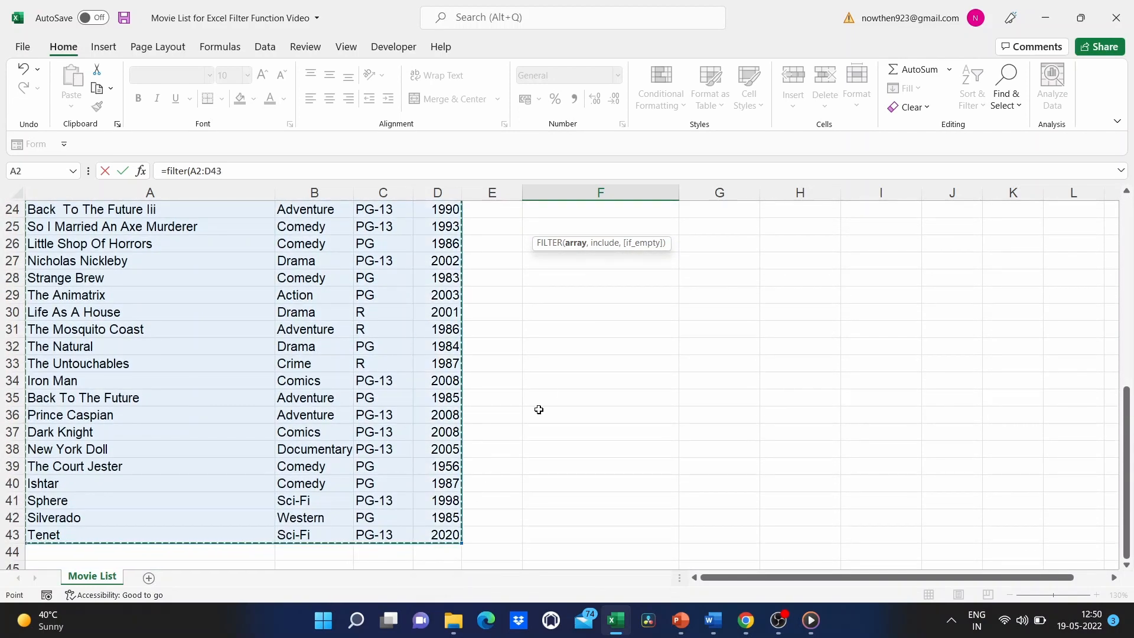
pyautogui.scroll(8, 551, 385)
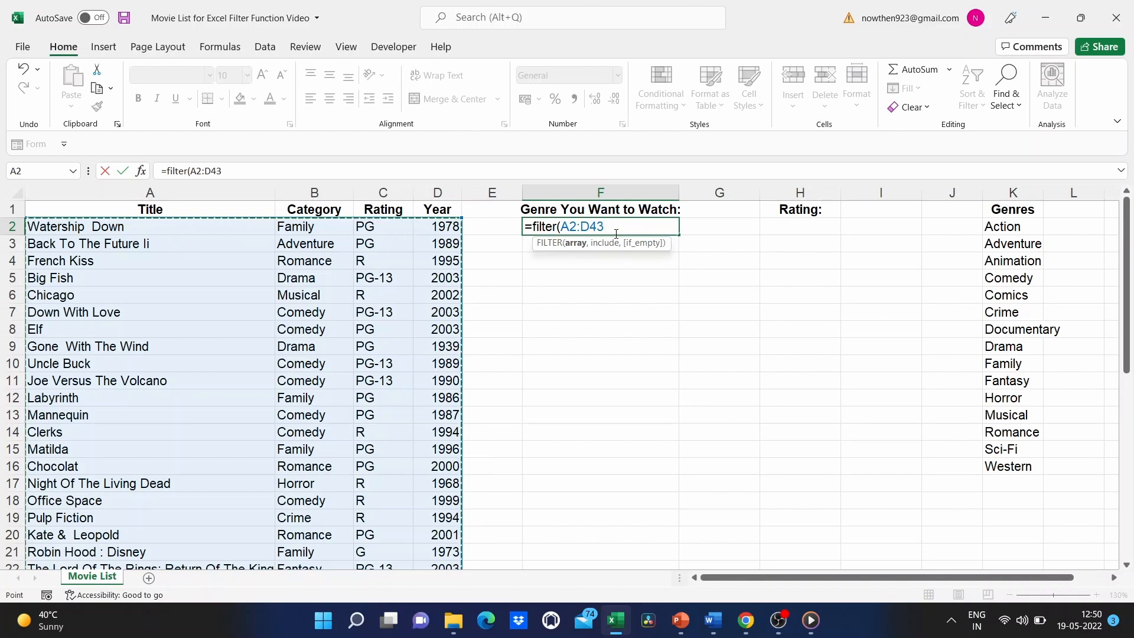
pyautogui.write(',')
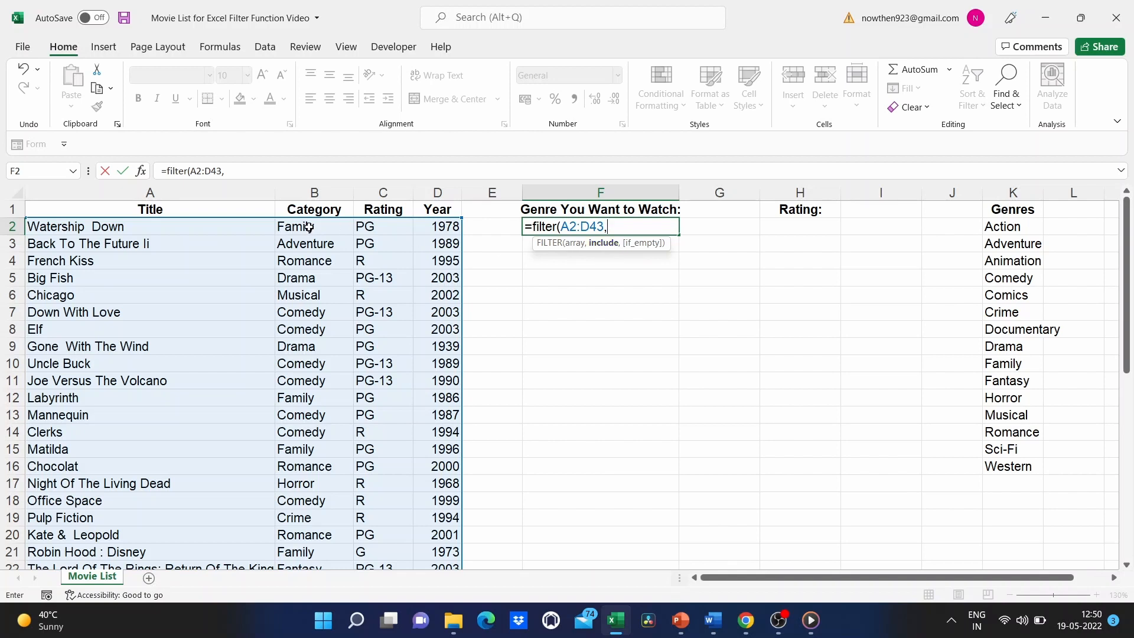
# - Complete the FILTER formula with the condition B2:B43=G1 and "None" as the if-empty value
pyautogui.moveTo(309, 227); pyautogui.dragTo(319, 534)
pyautogui.scroll(8, 567, 340)
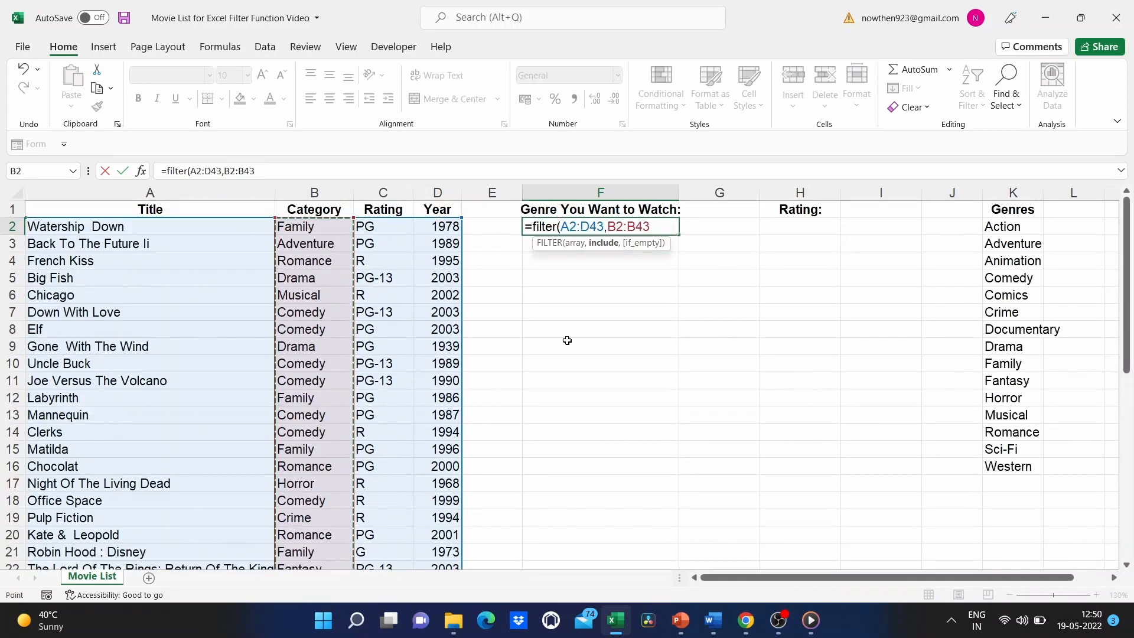
pyautogui.write('=')
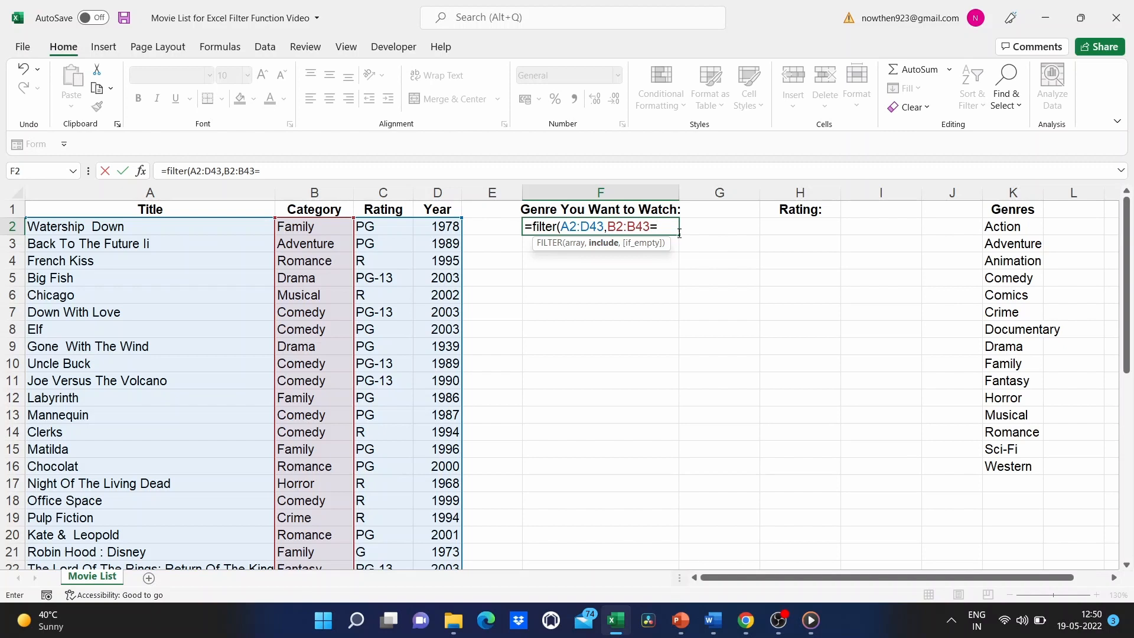
pyautogui.write('G1')
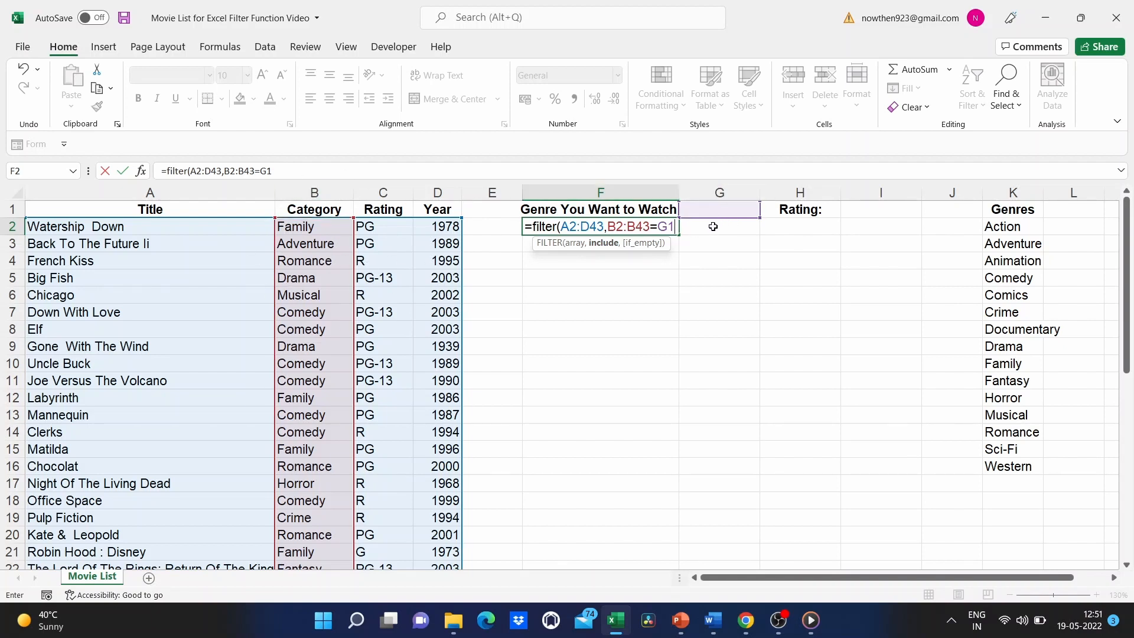
pyautogui.write(',')
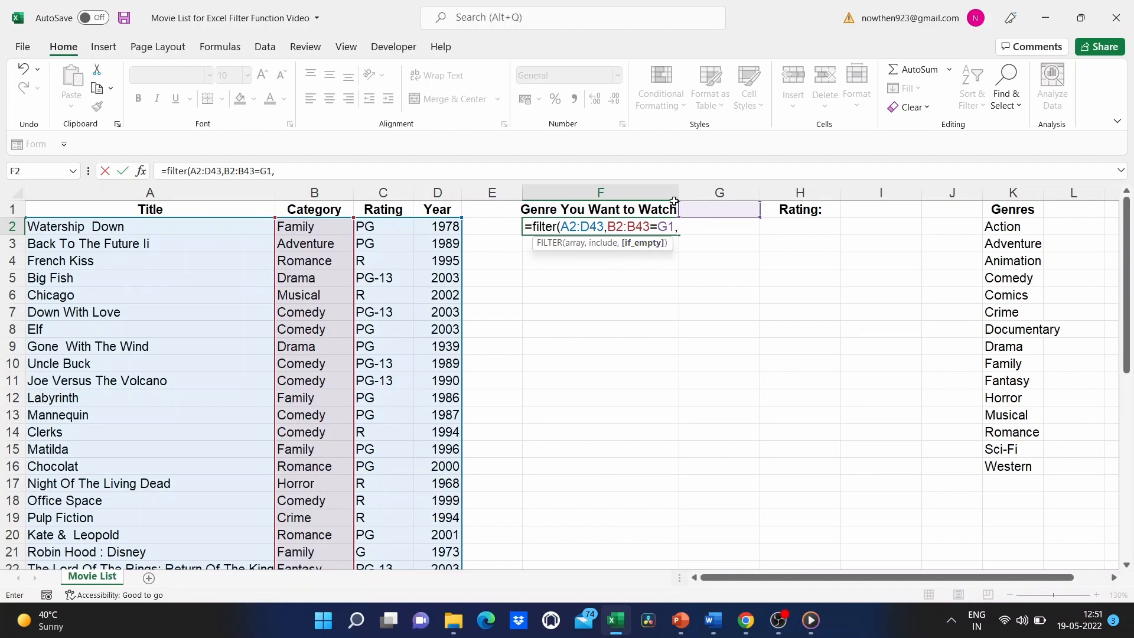
pyautogui.write('"None")')
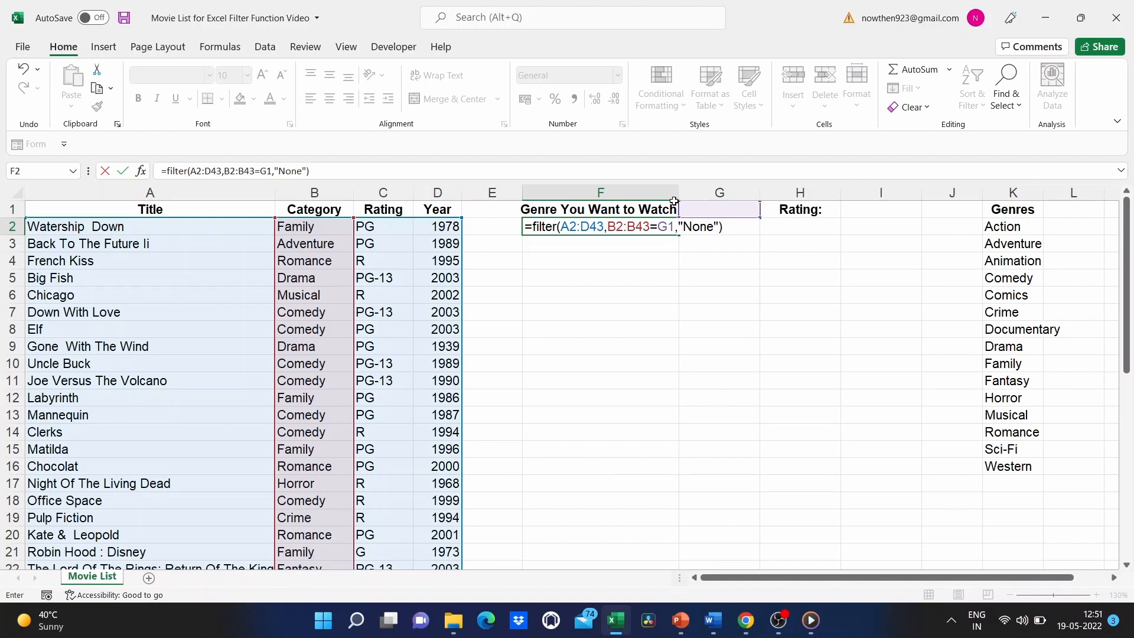
pyautogui.press('Return')
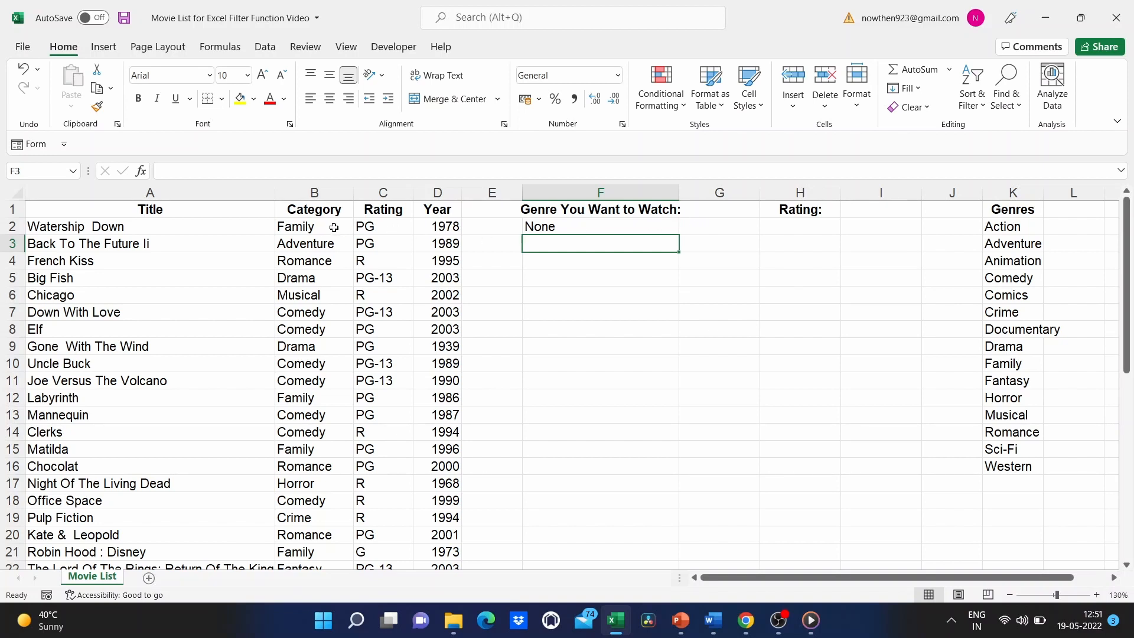
# - Enter Drama in cell G1 as the genre to watch
pyautogui.click(301, 226)
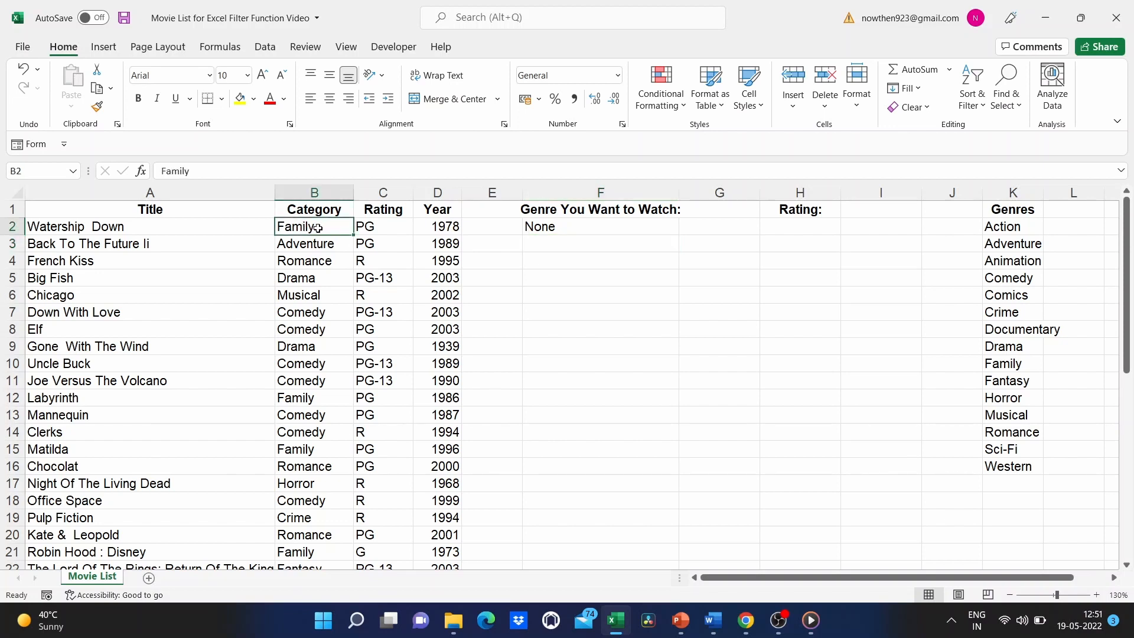
pyautogui.click(729, 216)
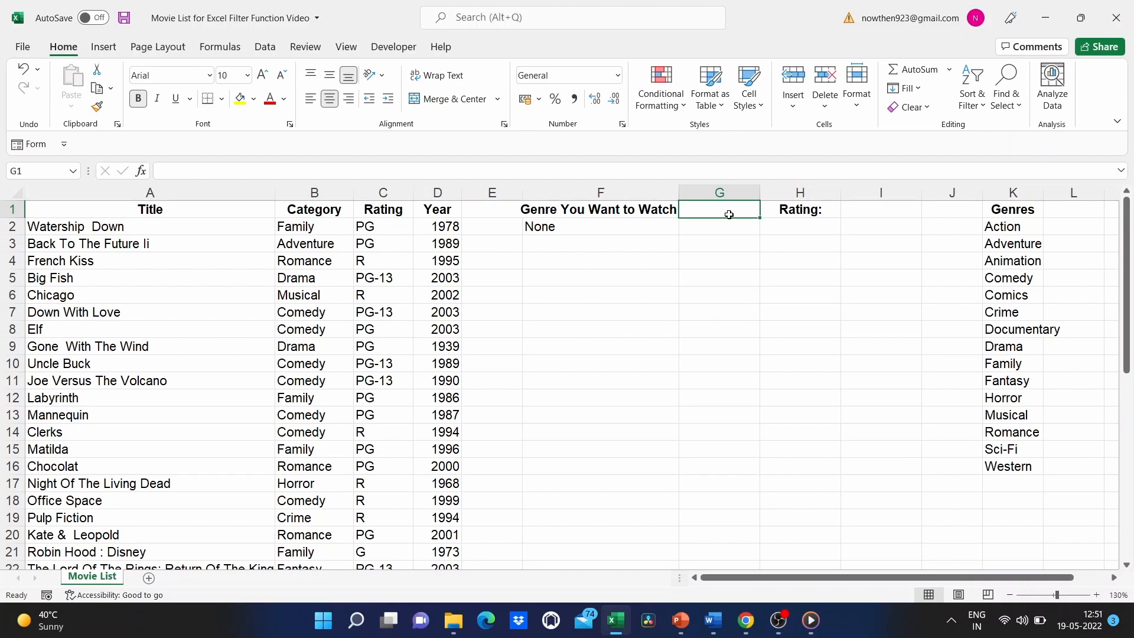
pyautogui.write('Drama')
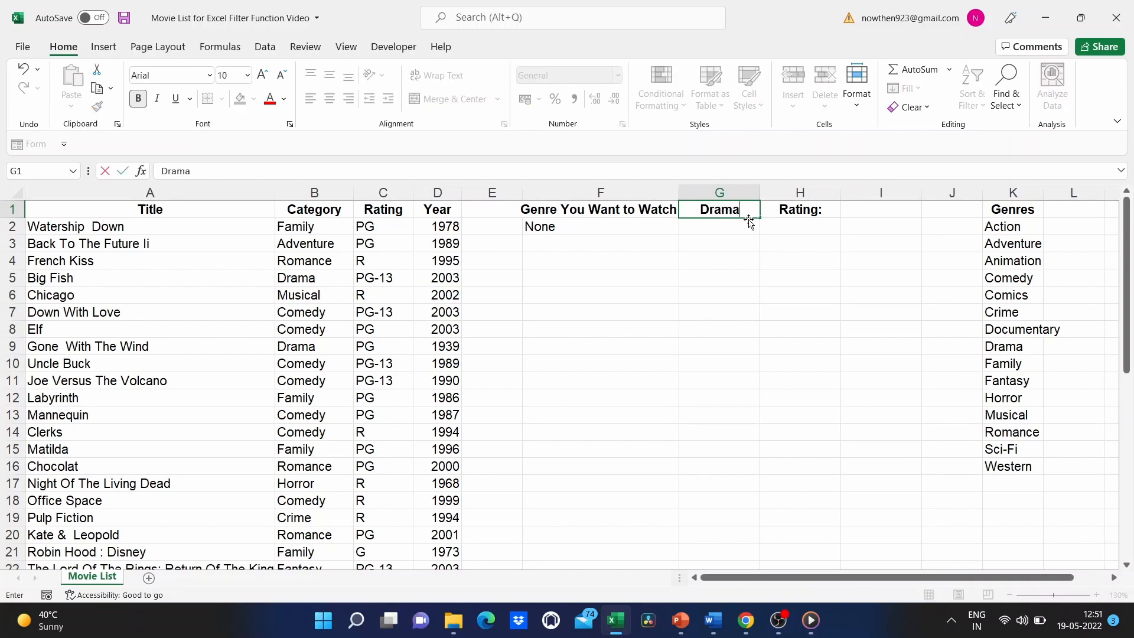
pyautogui.press('Return')
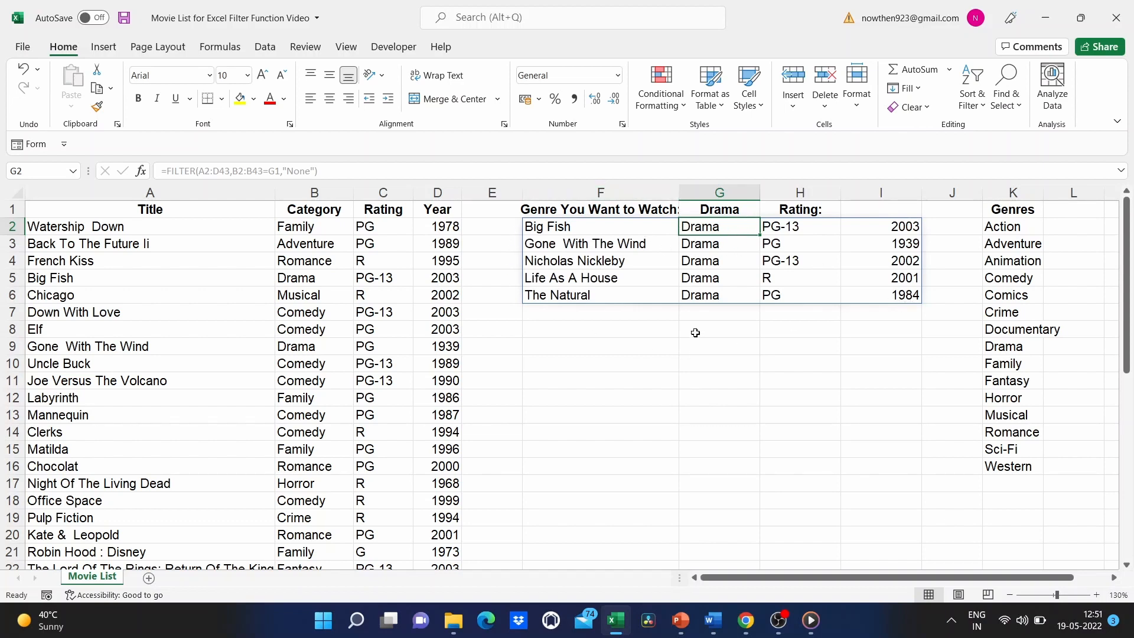
# - Replace the genre in cell G1 with Sci-Fi to test the movie filter
pyautogui.click(730, 206)
pyautogui.press('BackSpace')
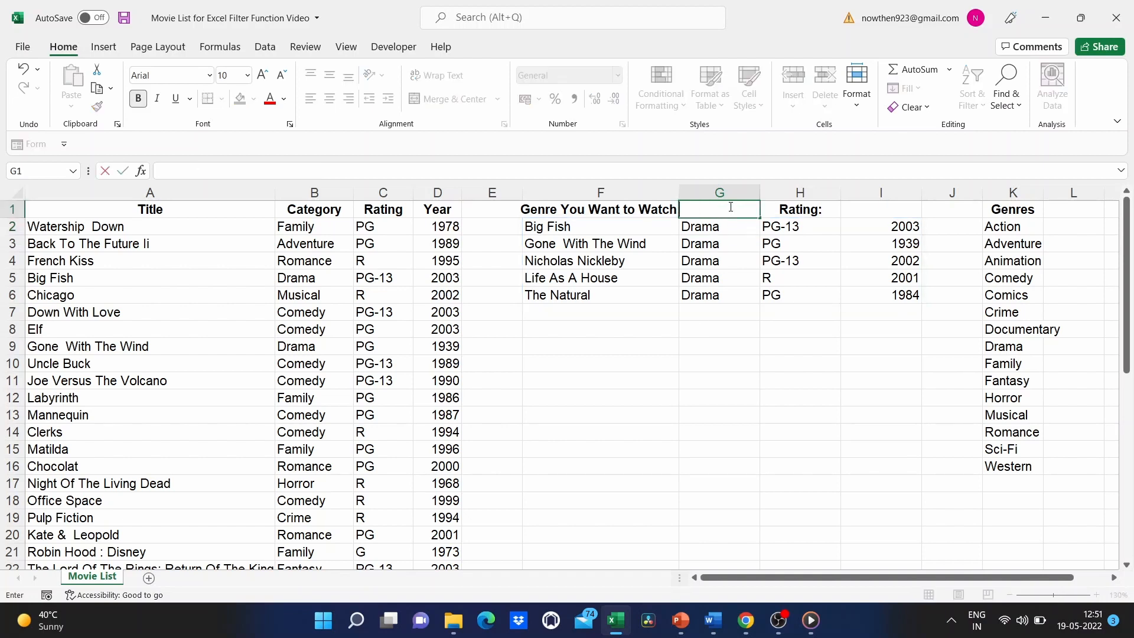
pyautogui.write('Sci-Fi')
pyautogui.press('Return')
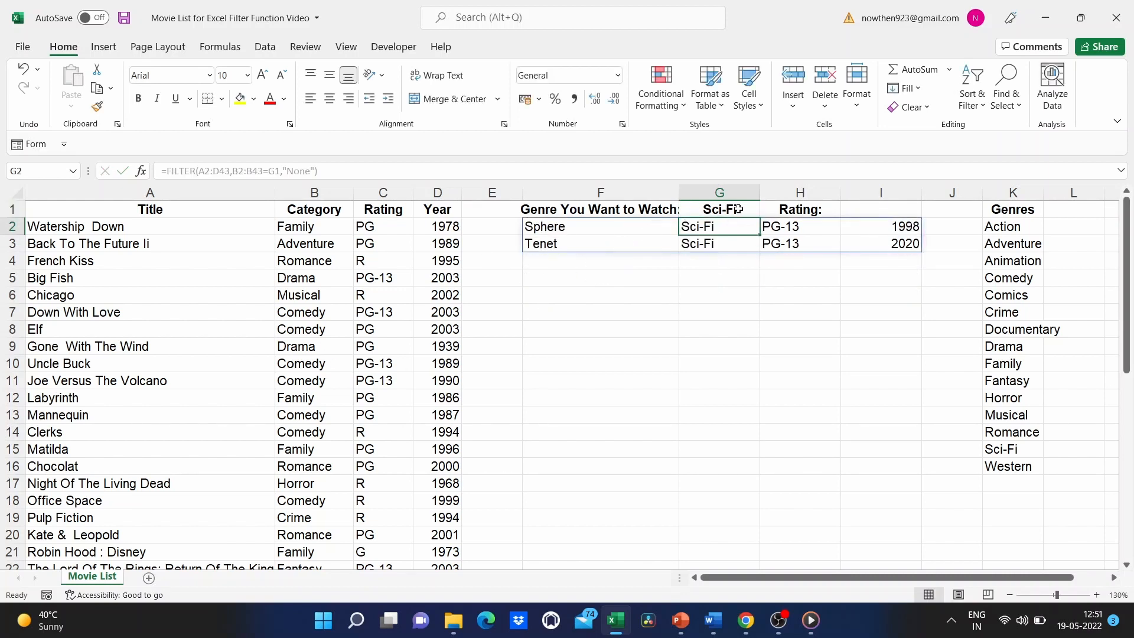
# - Replace the genre in cell G1 with Horror to test the movie filter
pyautogui.doubleClick(725, 210)
pyautogui.press('BackSpace')
pyautogui.press('BackSpace')
pyautogui.press('BackSpace')
pyautogui.press('BackSpace')
pyautogui.press('BackSpace')
pyautogui.press('BackSpace')
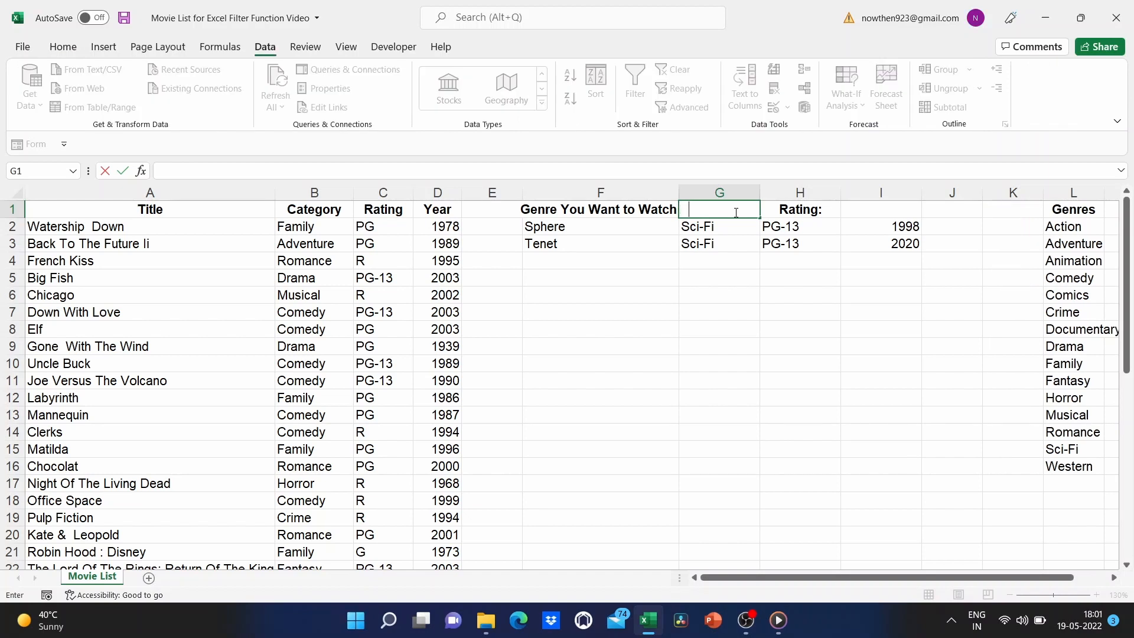
pyautogui.write('Horror')
pyautogui.hotkey('ctrl', 'Return')
pyautogui.press('Return')
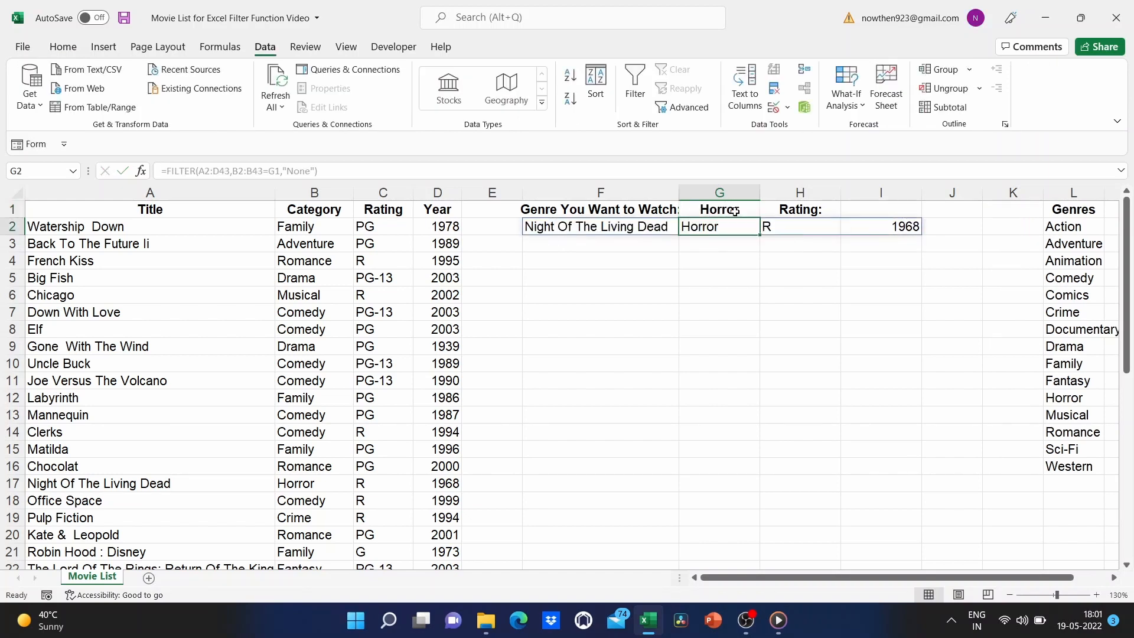
# - Replace the genre in cell G1 with Comedy to test the movie filter
pyautogui.click(735, 211)
pyautogui.press('BackSpace')
pyautogui.write('Comedy')
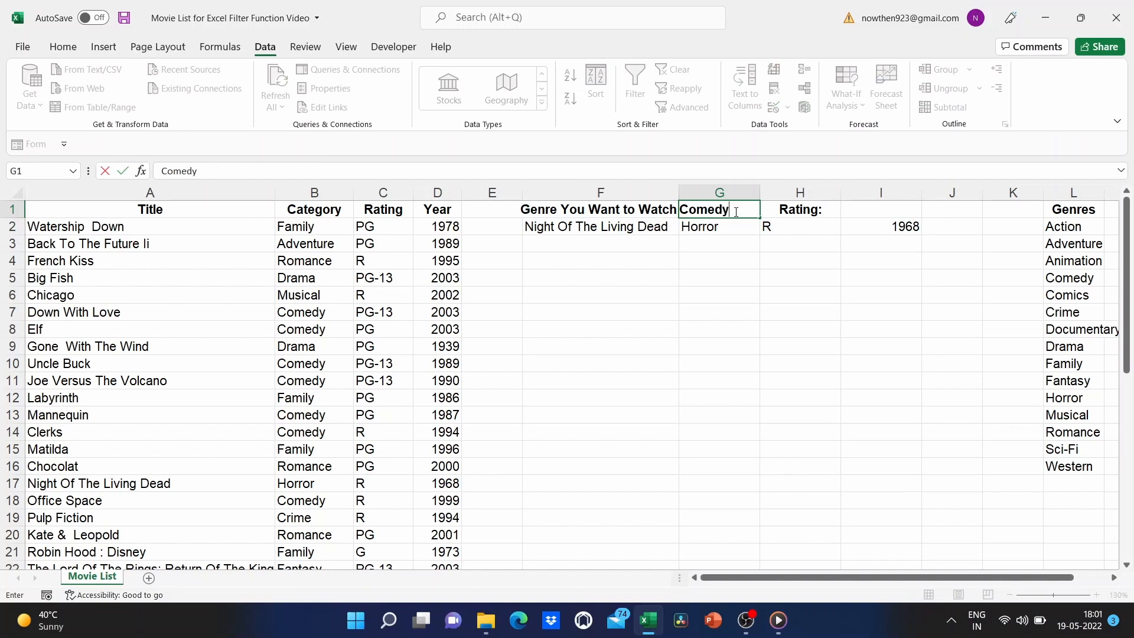
pyautogui.press('Return')
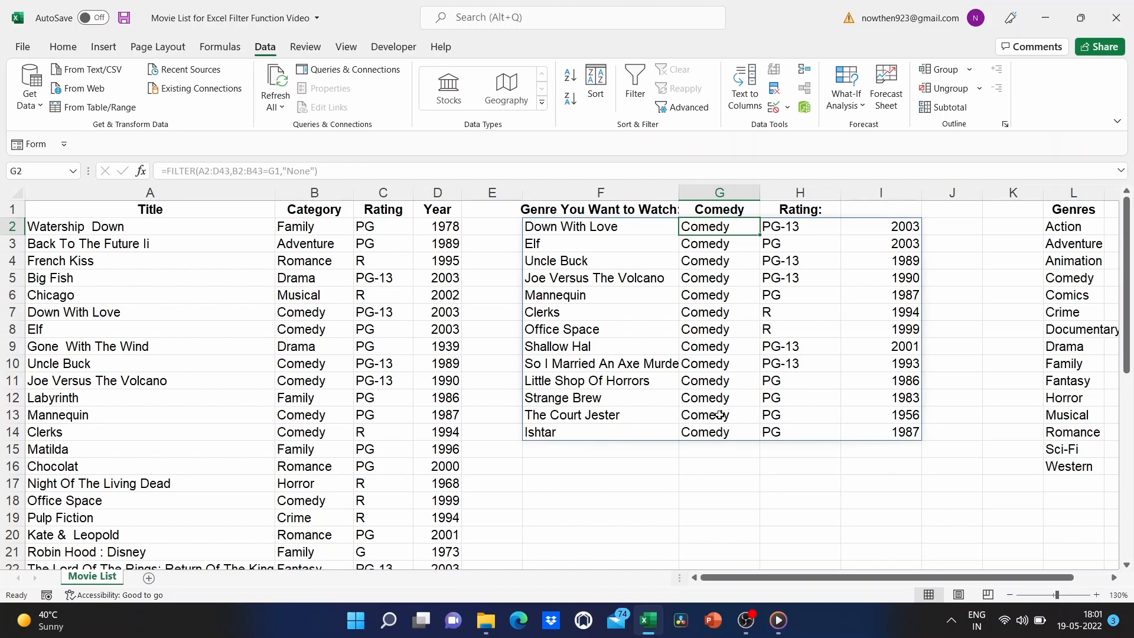
pyautogui.click(719, 487)
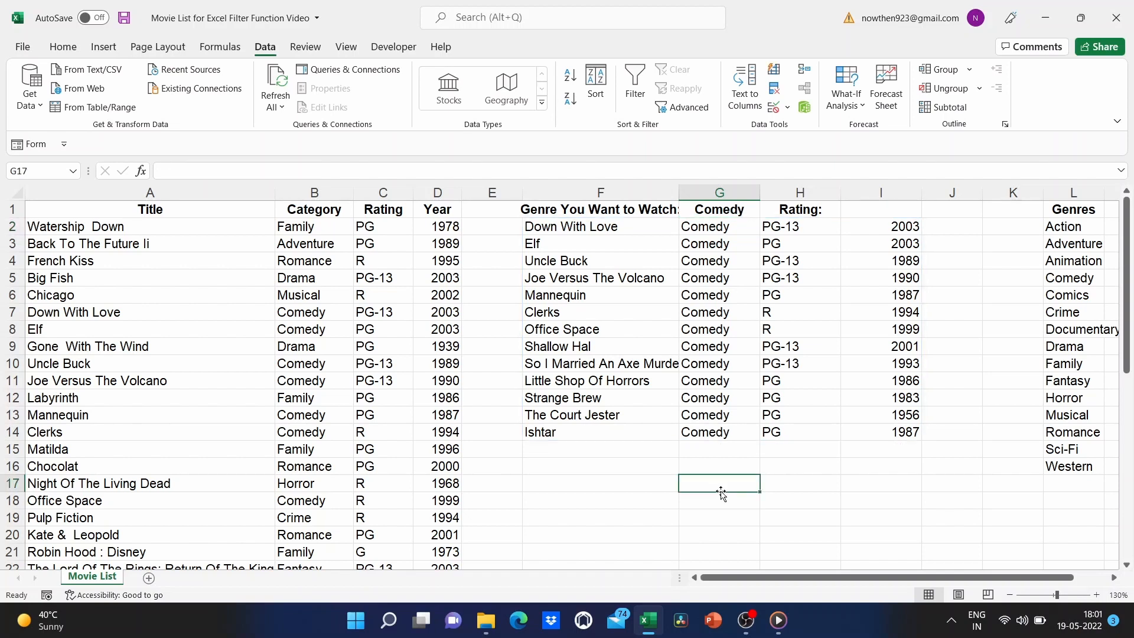
# - Add List data validation to cell G1 with the genres in =$L$2:$L$16 as the source
pyautogui.click(721, 213)
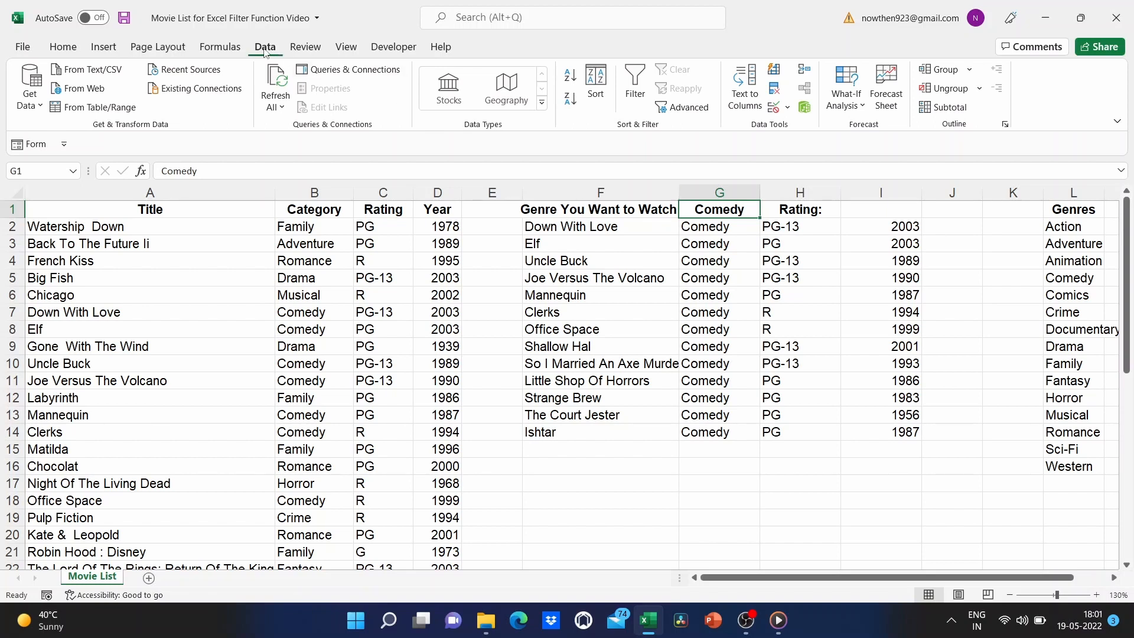
pyautogui.click(788, 109)
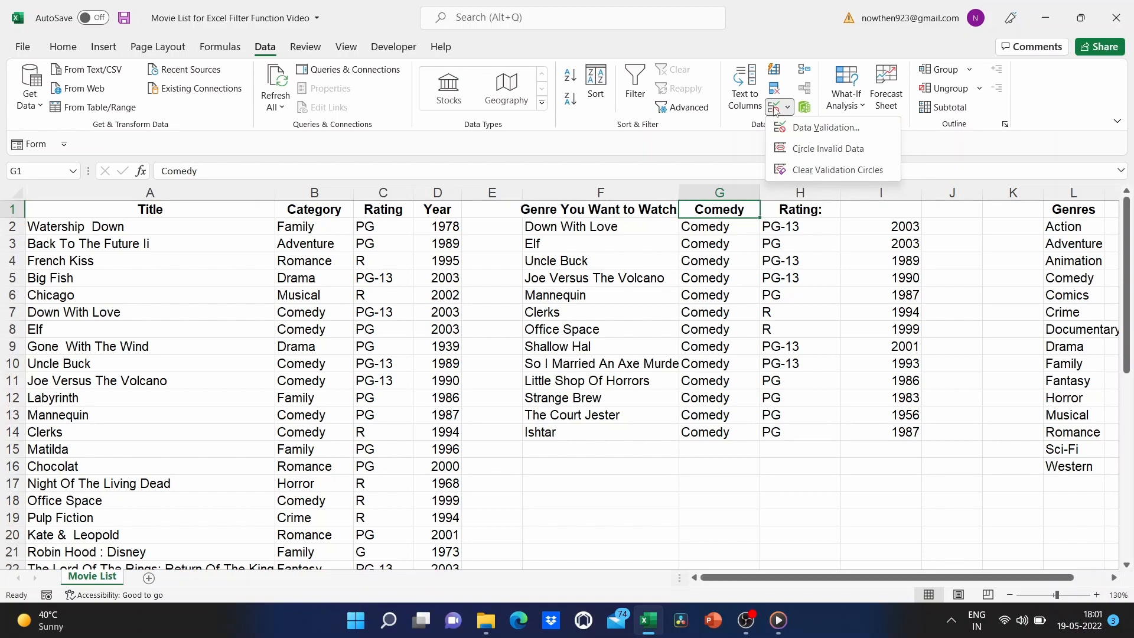
pyautogui.click(841, 136)
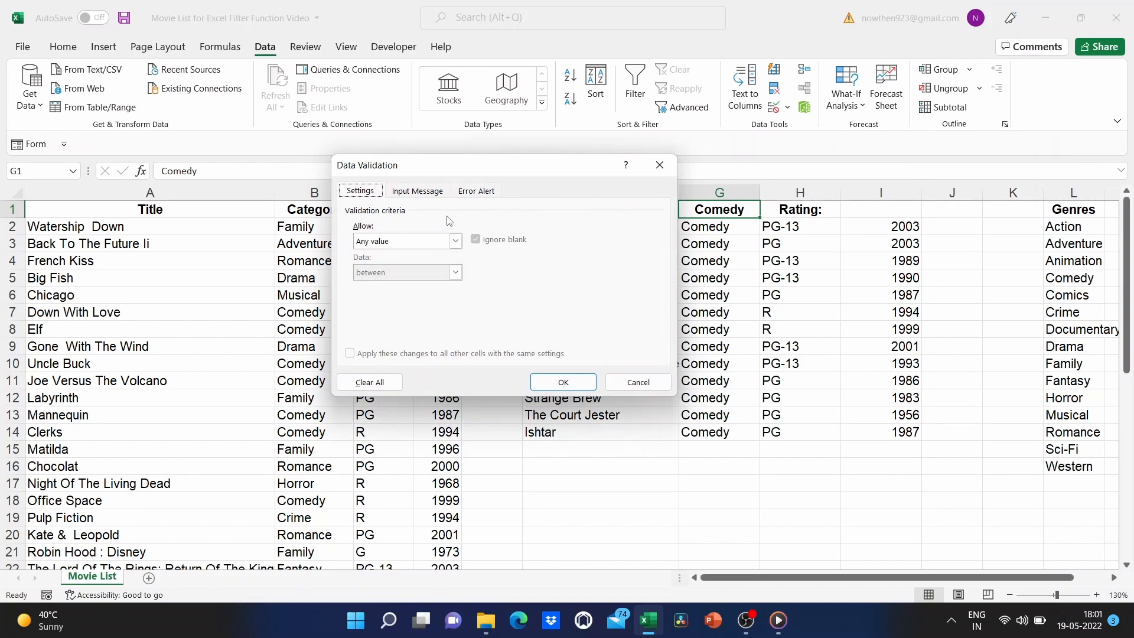
pyautogui.click(455, 241)
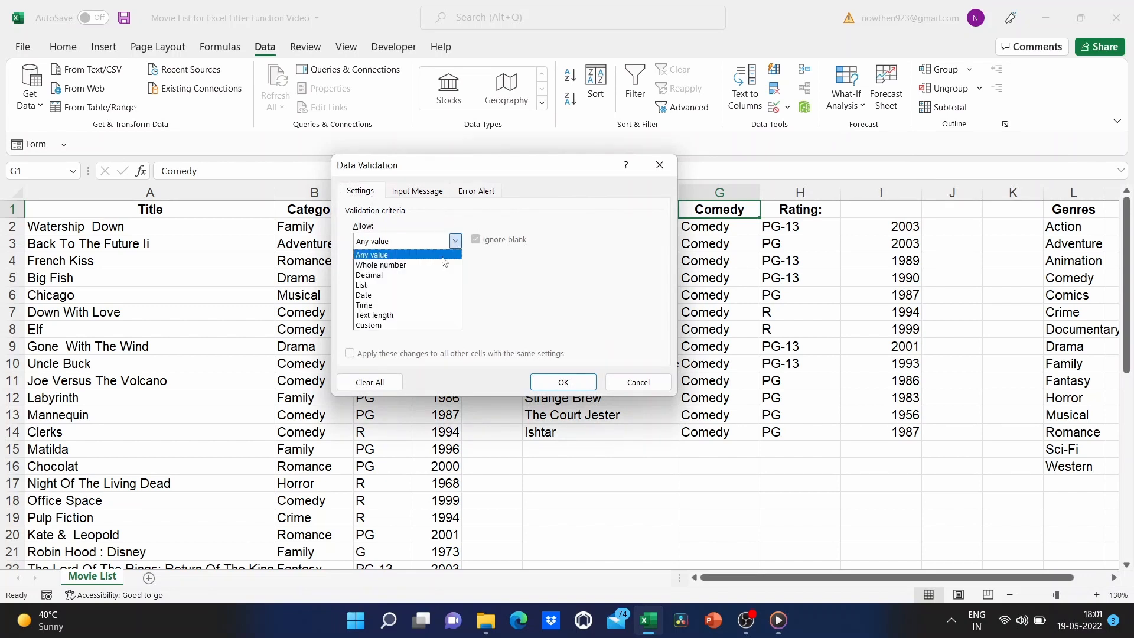
pyautogui.click(416, 285)
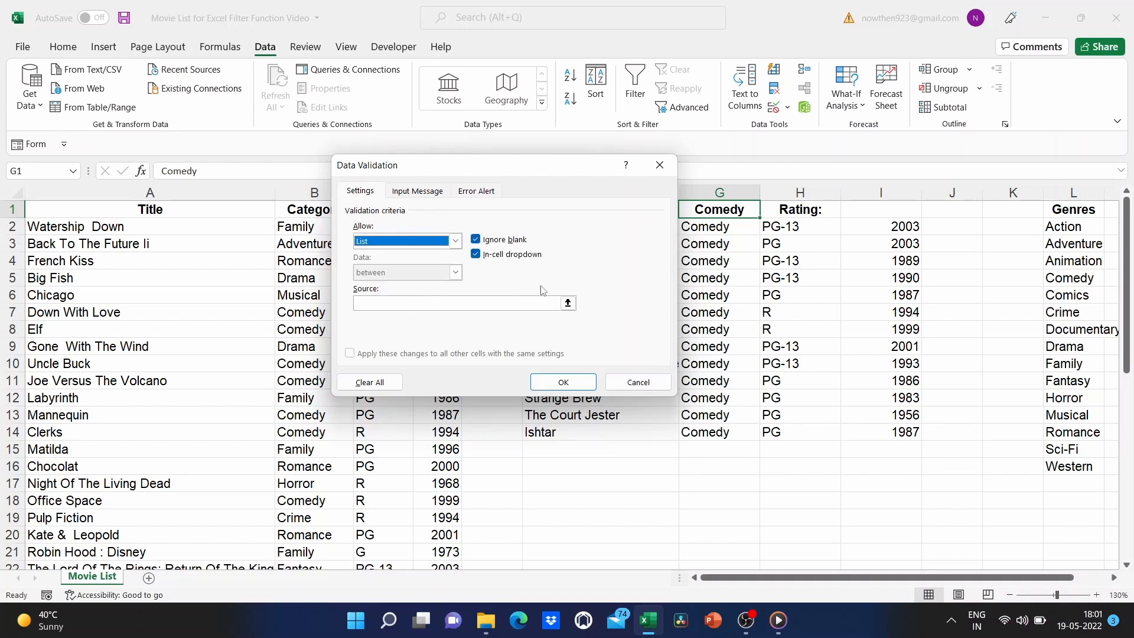
pyautogui.click(567, 304)
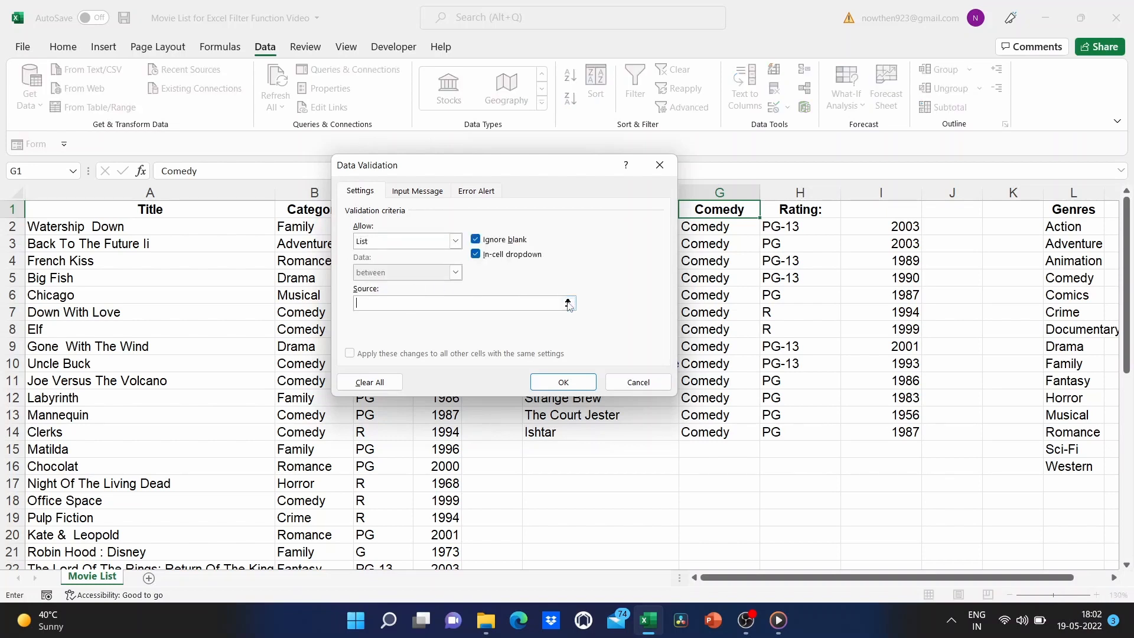
pyautogui.click(567, 303)
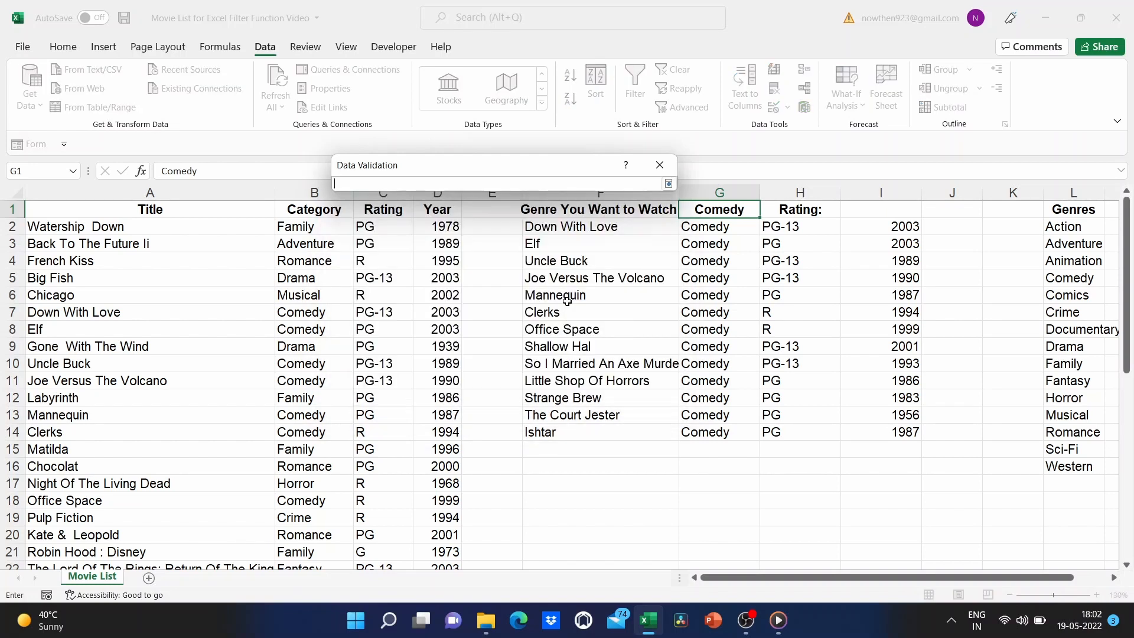
pyautogui.click(1062, 228)
pyautogui.moveTo(1062, 240); pyautogui.dragTo(1077, 471)
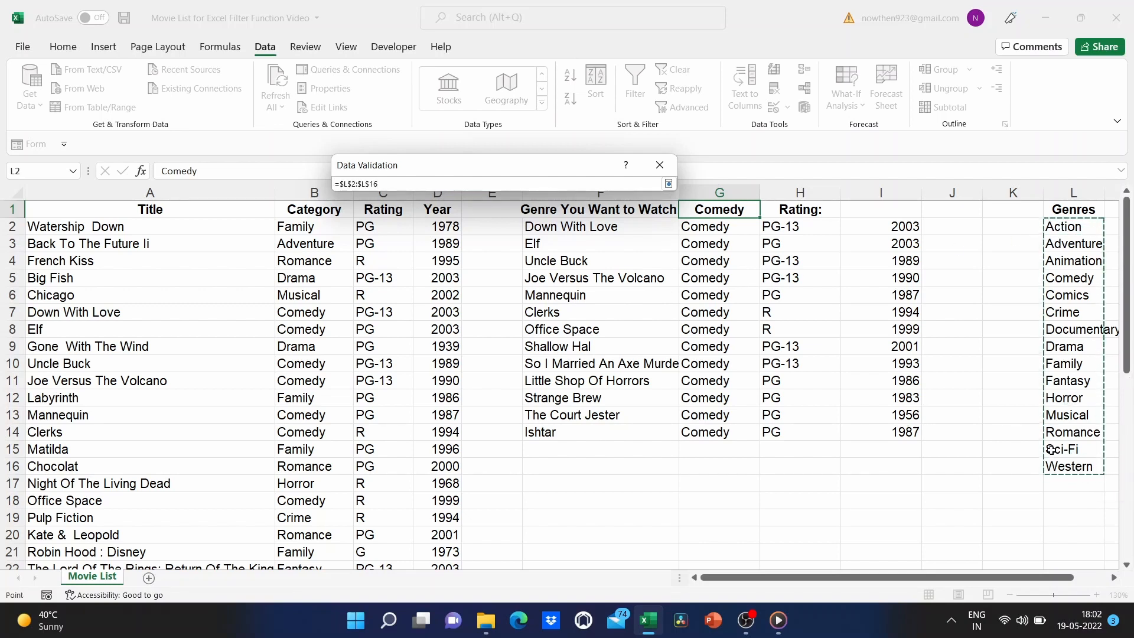
pyautogui.click(669, 183)
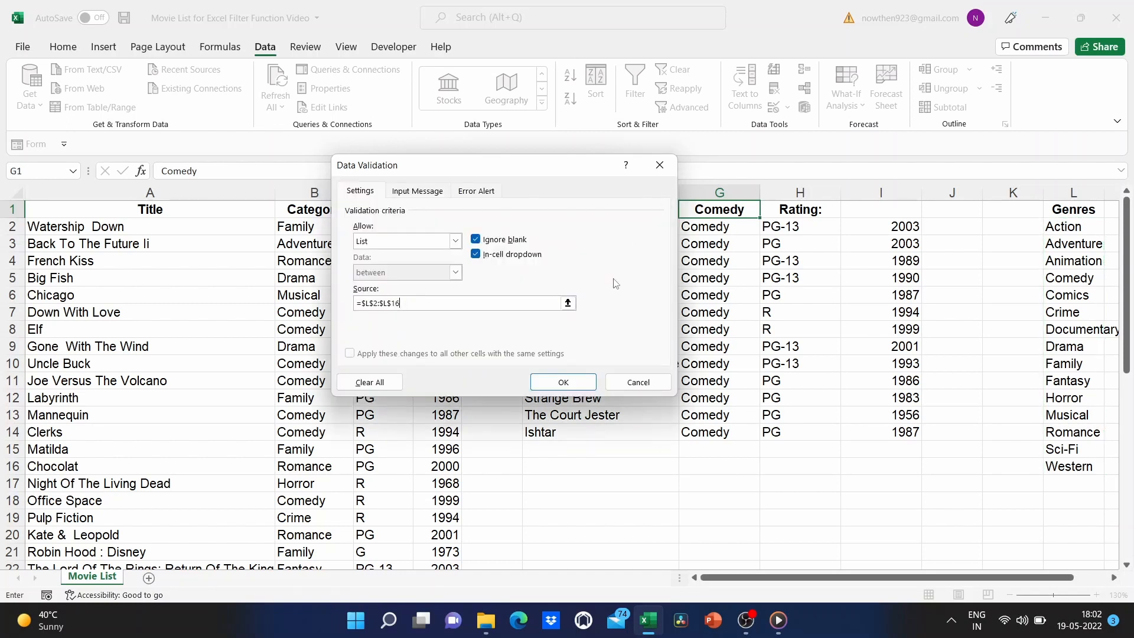
pyautogui.click(565, 383)
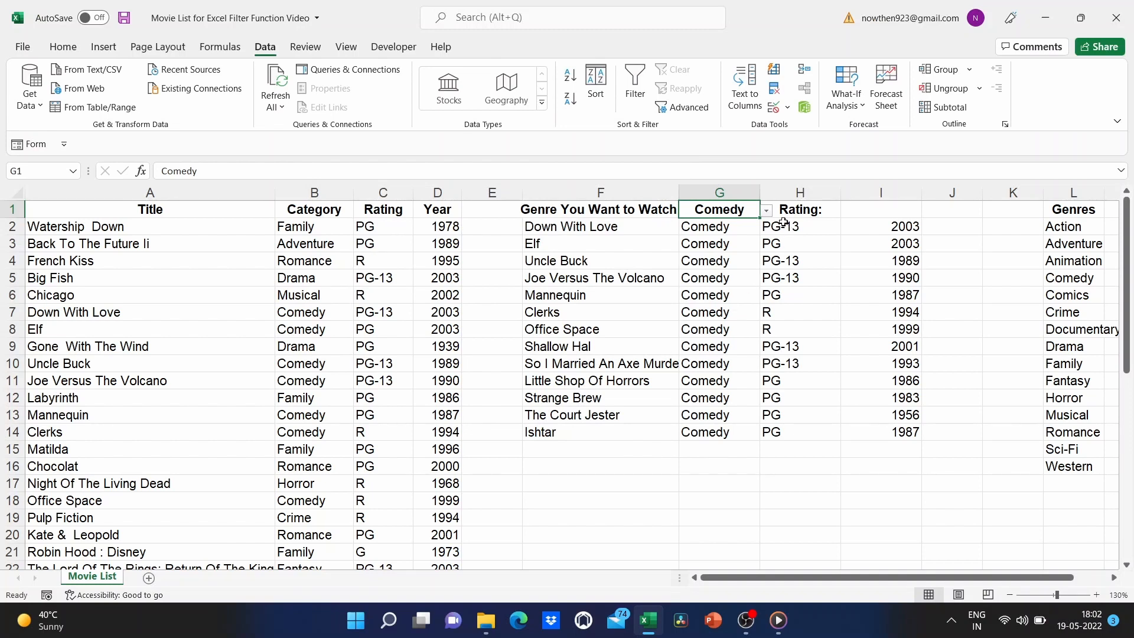
# - Choose Romance from the genre dropdown in cell G1
pyautogui.click(766, 211)
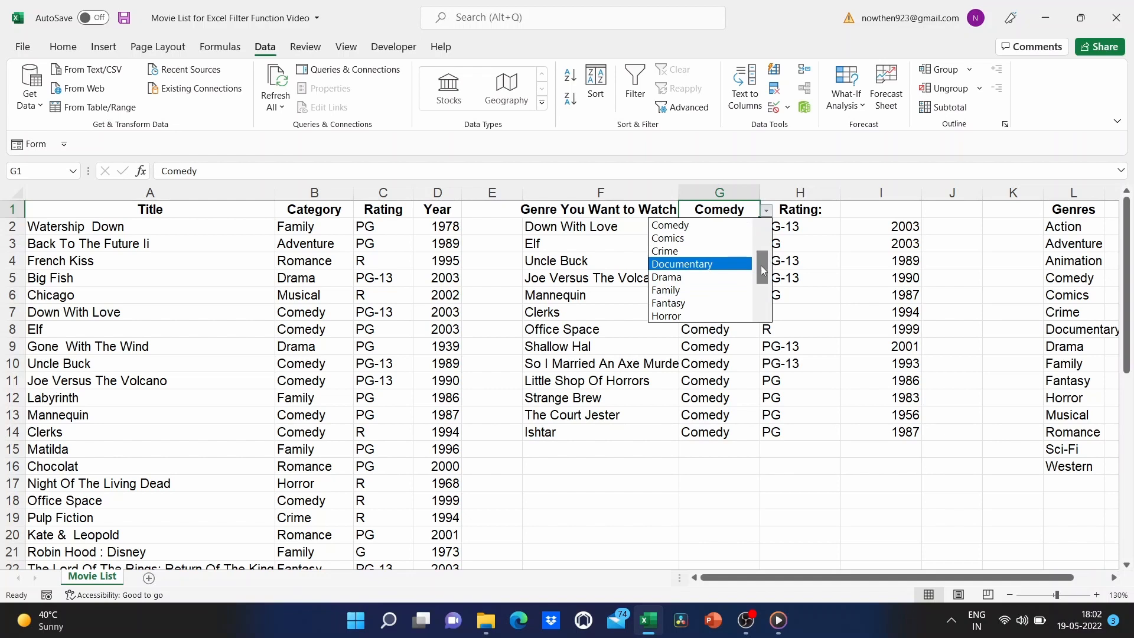
pyautogui.moveTo(761, 263); pyautogui.dragTo(766, 291)
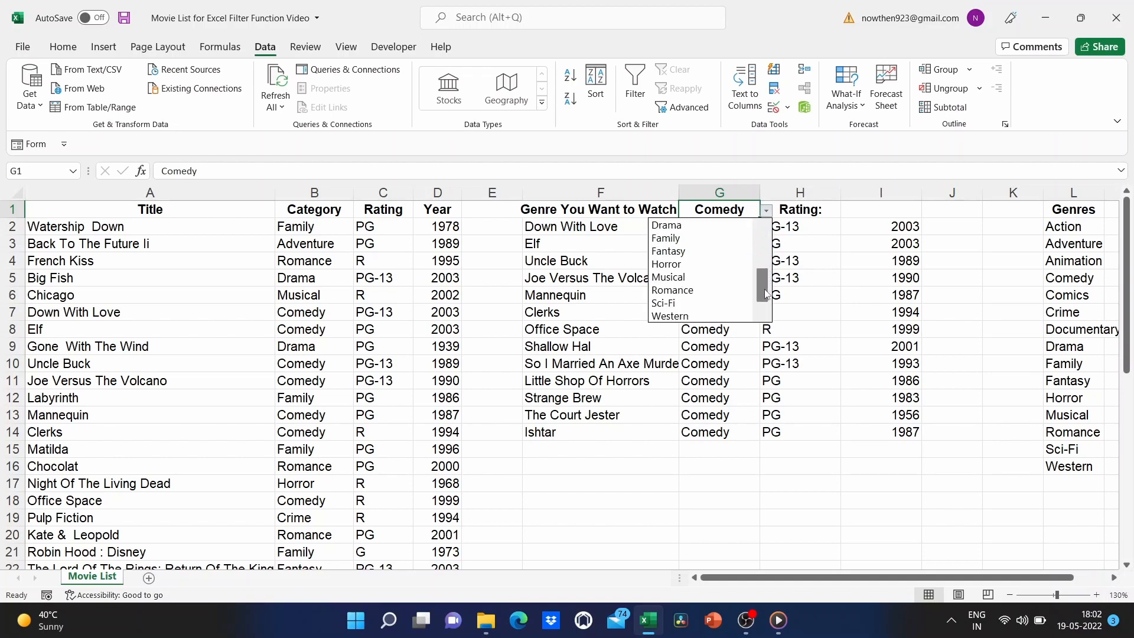
pyautogui.click(694, 288)
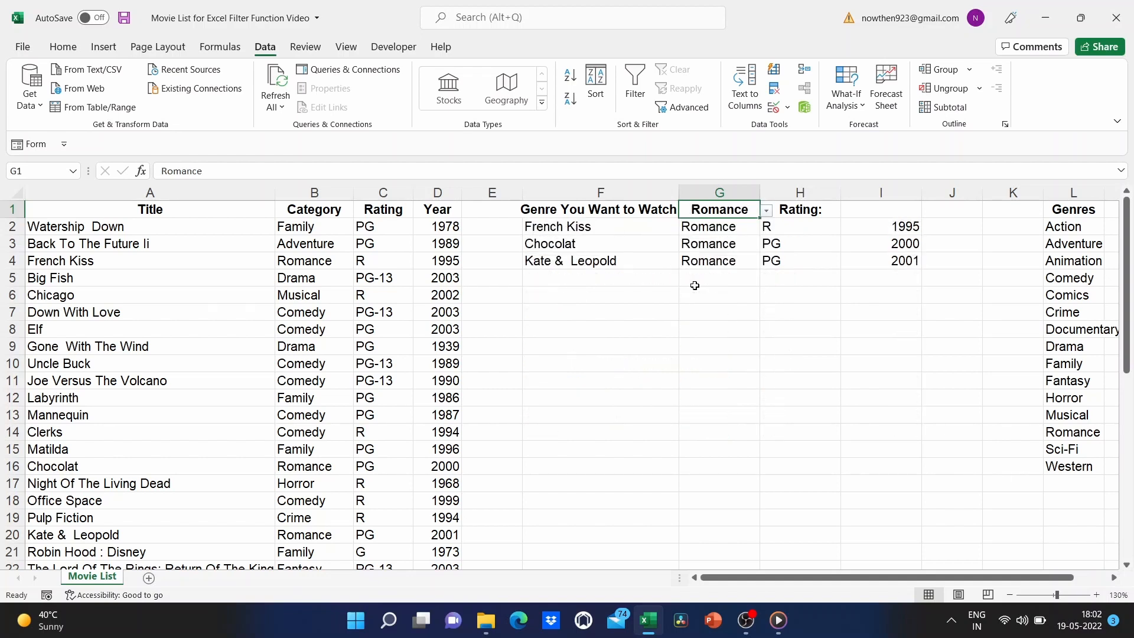
pyautogui.click(765, 211)
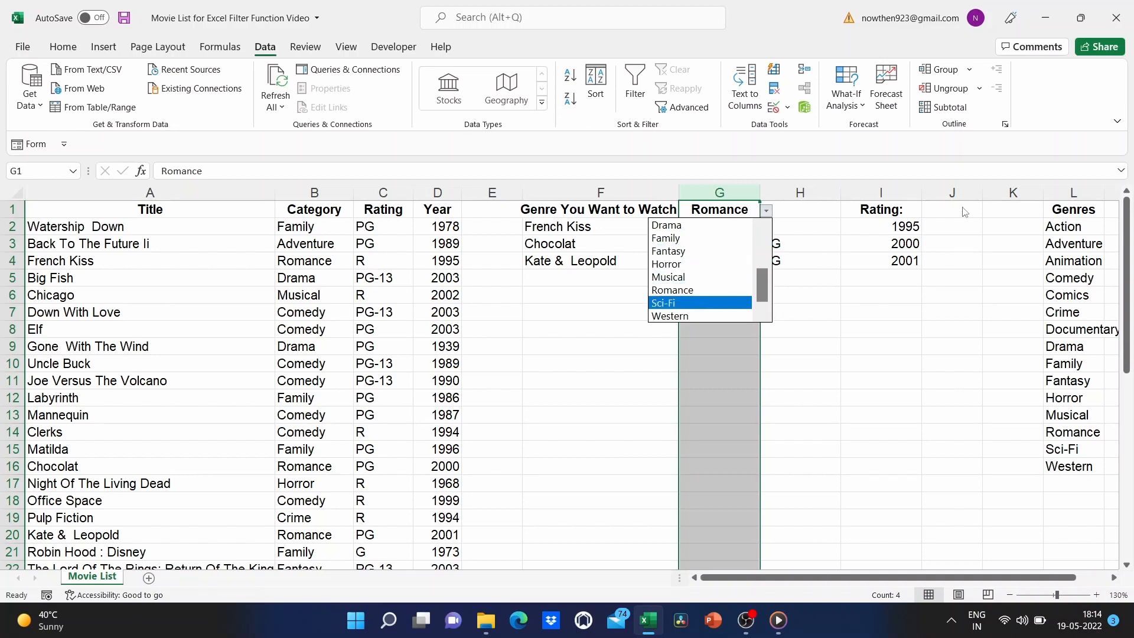
pyautogui.press('Escape')
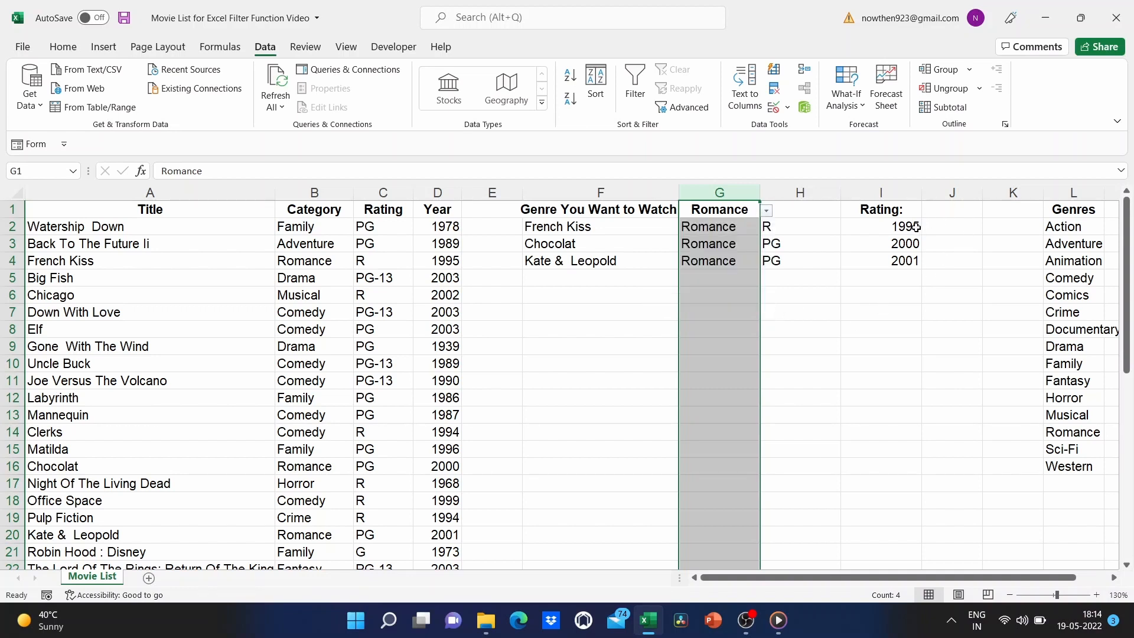
# - Insert a blank column at column K and move the "Rating:" label from I1 to J1
pyautogui.click(1014, 194)
pyautogui.rightClick(1013, 199)
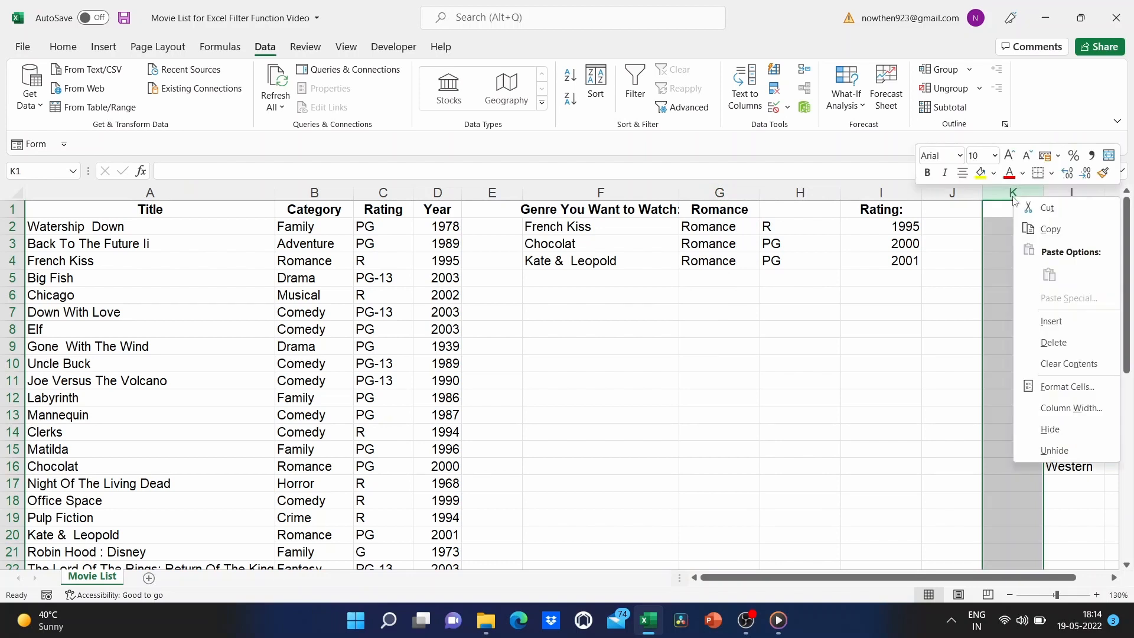
pyautogui.click(1053, 321)
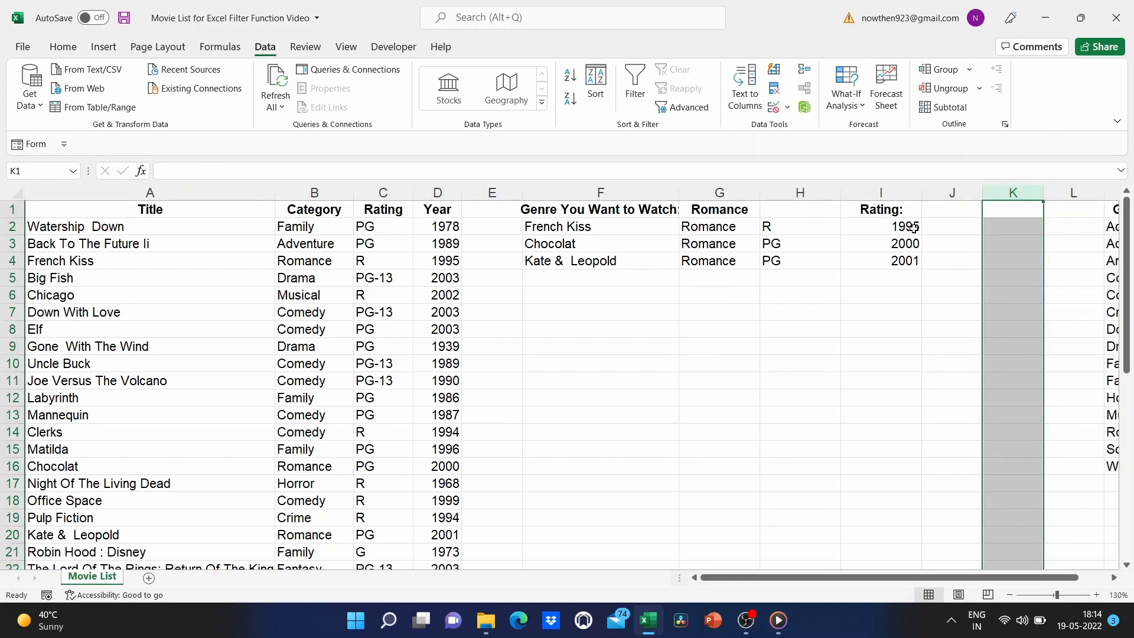
pyautogui.click(898, 208)
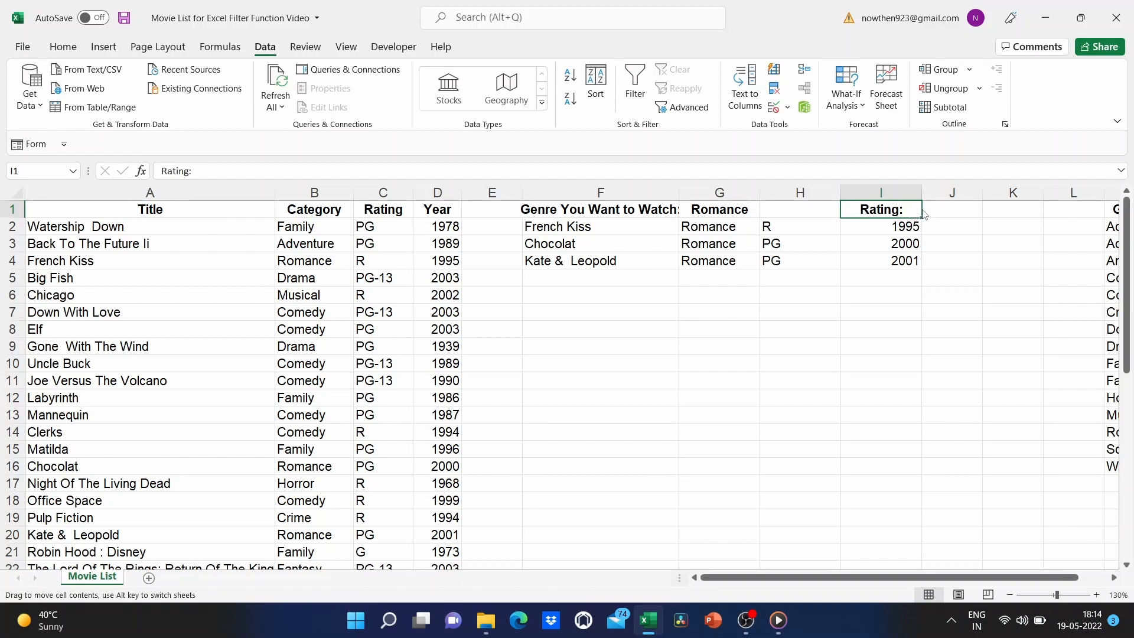
pyautogui.moveTo(924, 214); pyautogui.dragTo(959, 209)
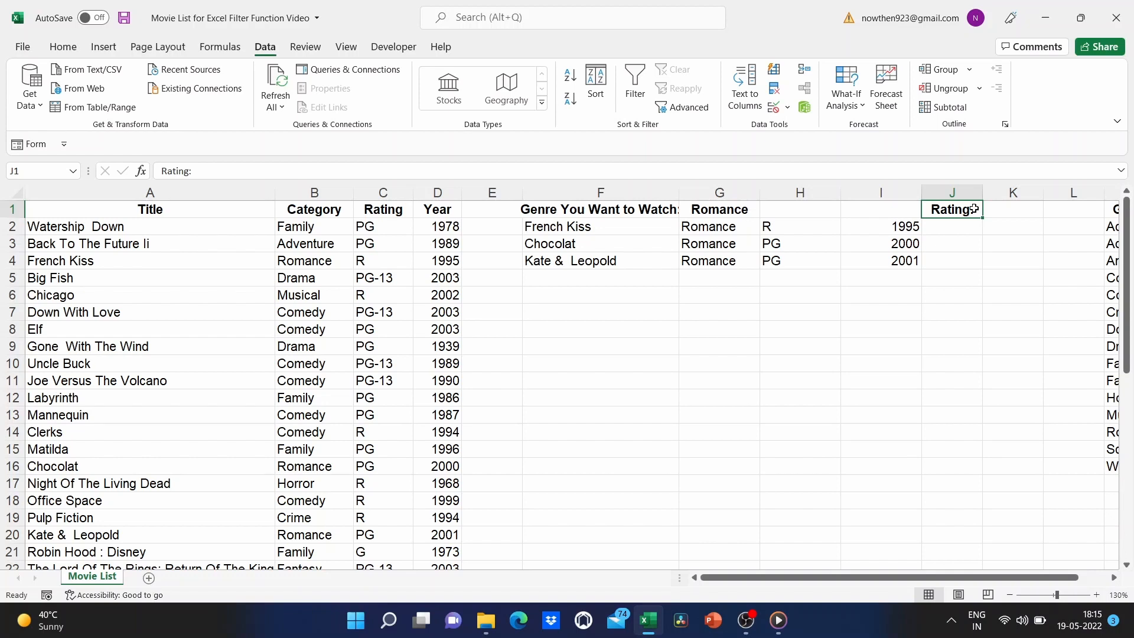
# - Examine the genre dropdown in cell G1 and the references used by the FILTER formula in F2
pyautogui.click(746, 213)
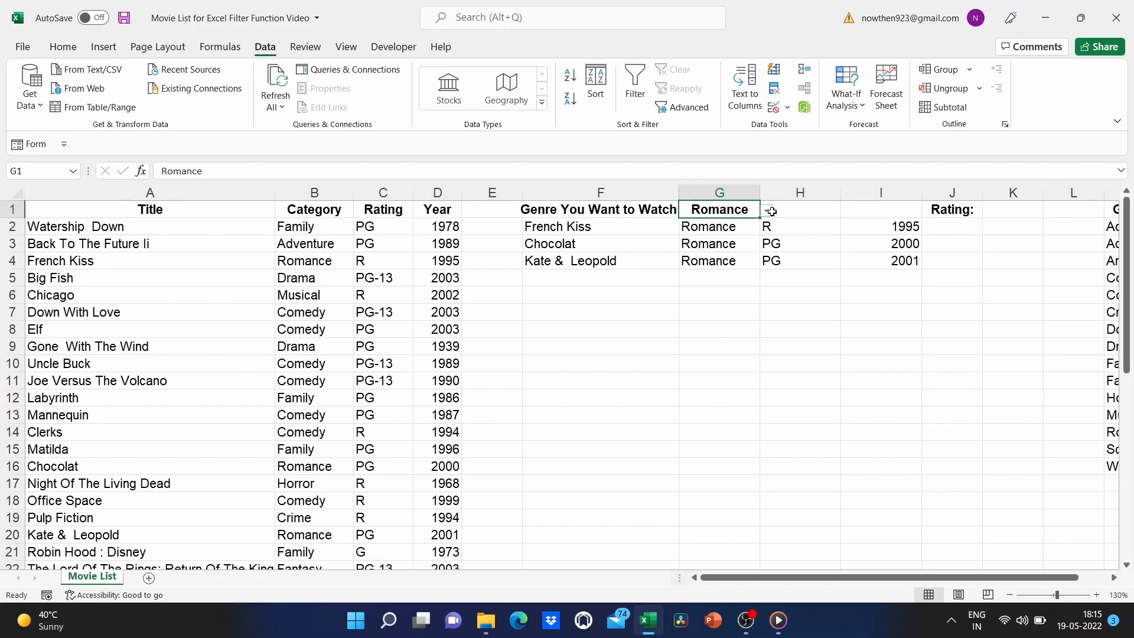
pyautogui.click(766, 212)
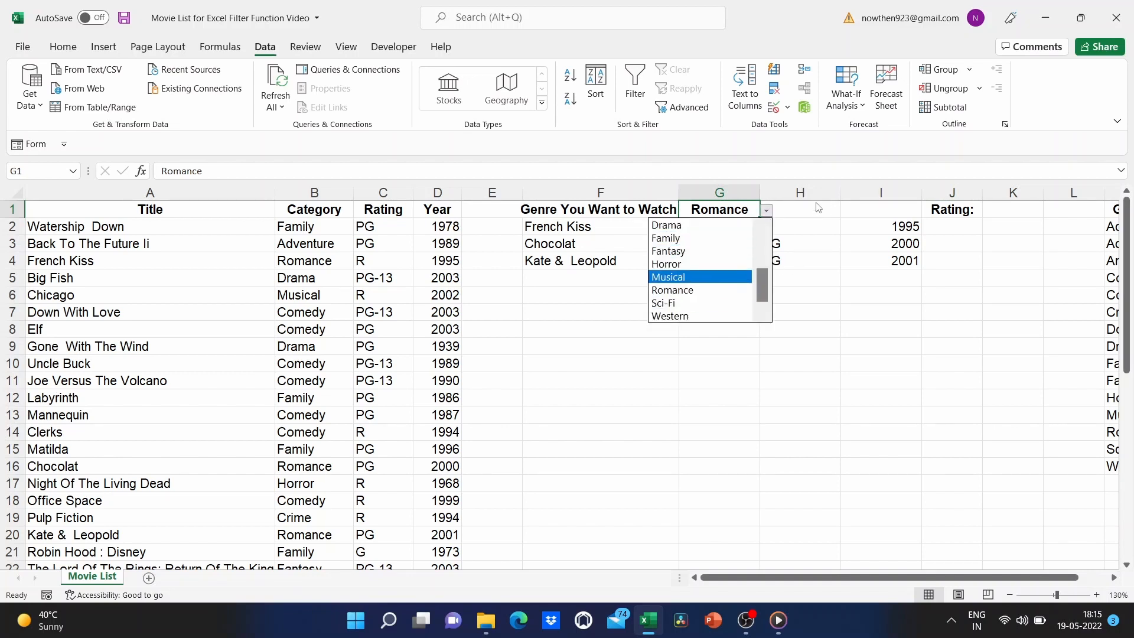
pyautogui.press('Escape')
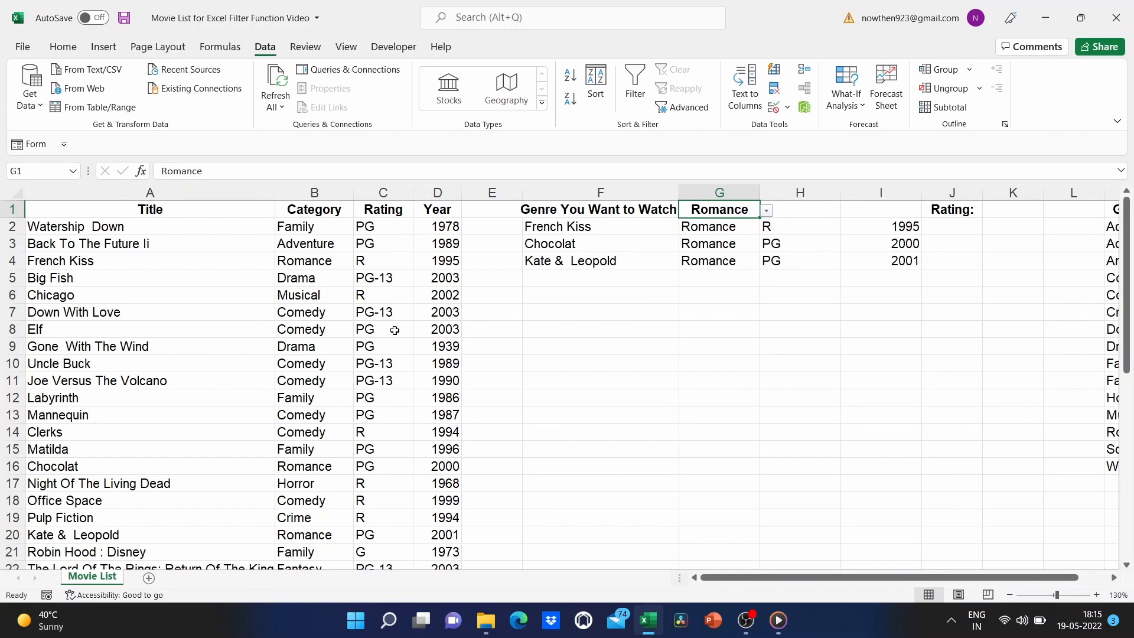
pyautogui.doubleClick(549, 228)
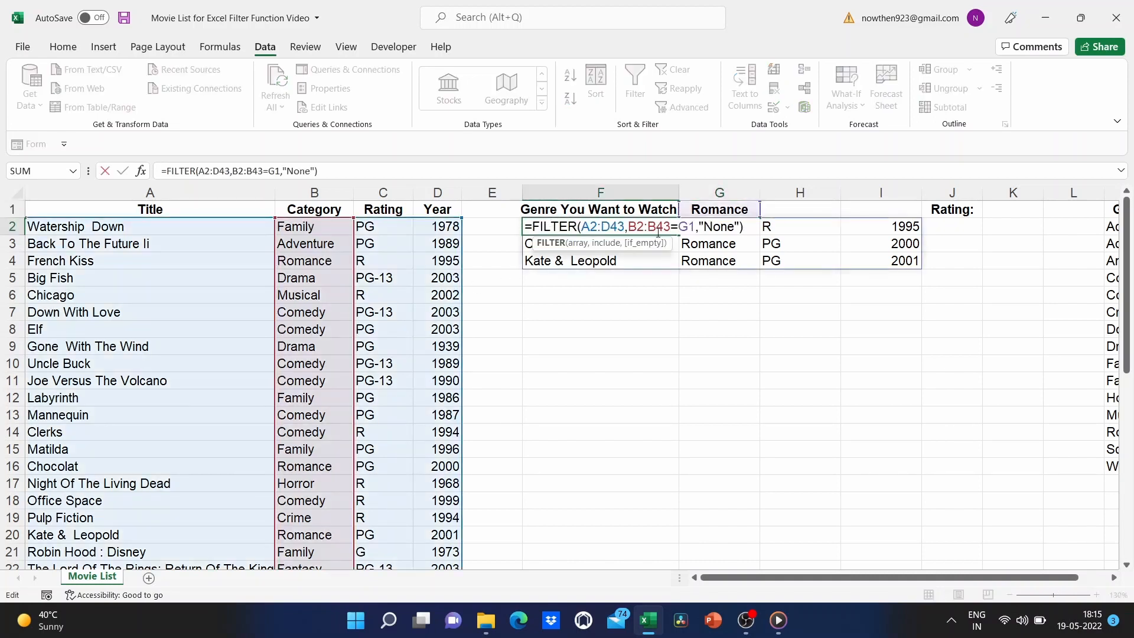
pyautogui.click(543, 279)
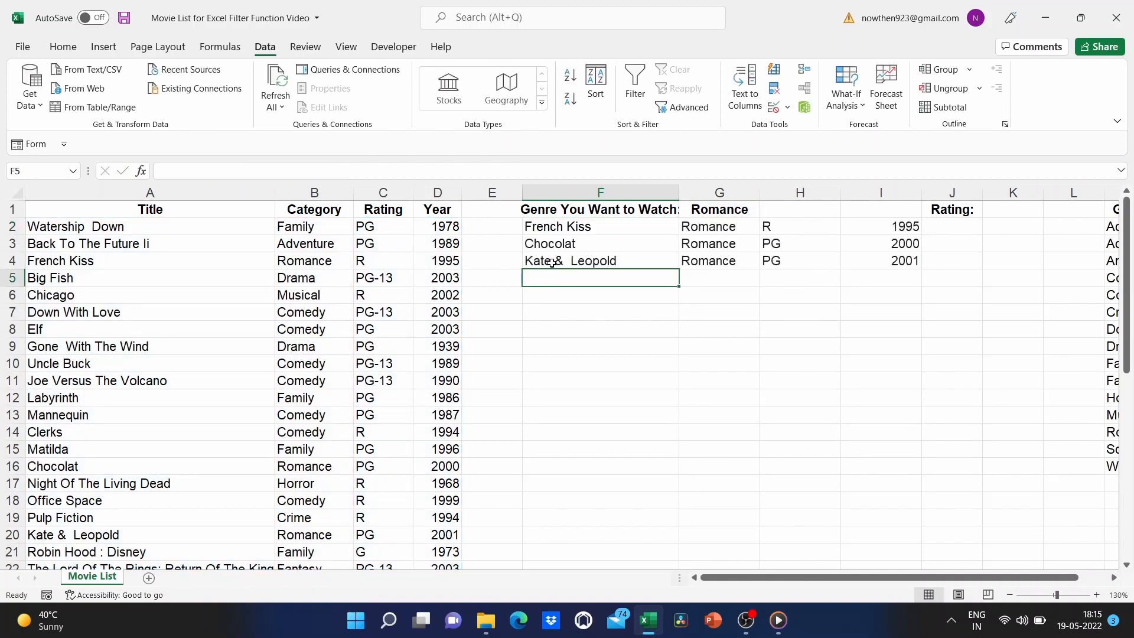
# - Enclose the genre condition B2:B43=G1 in parentheses within the FILTER formula in cell F2
pyautogui.click(561, 234)
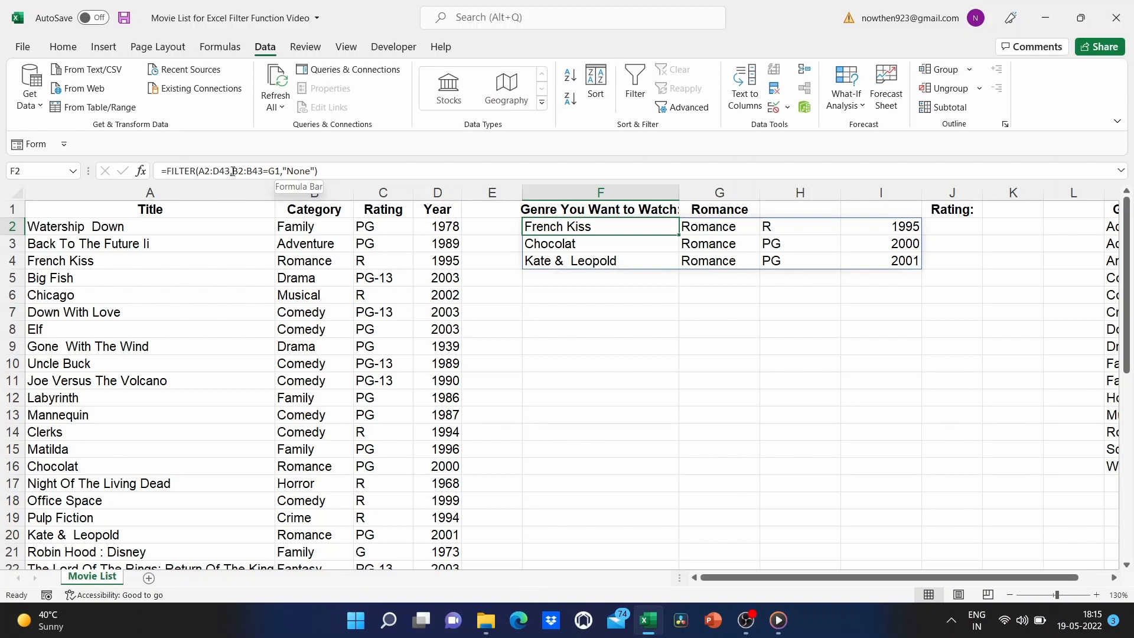
pyautogui.click(233, 172)
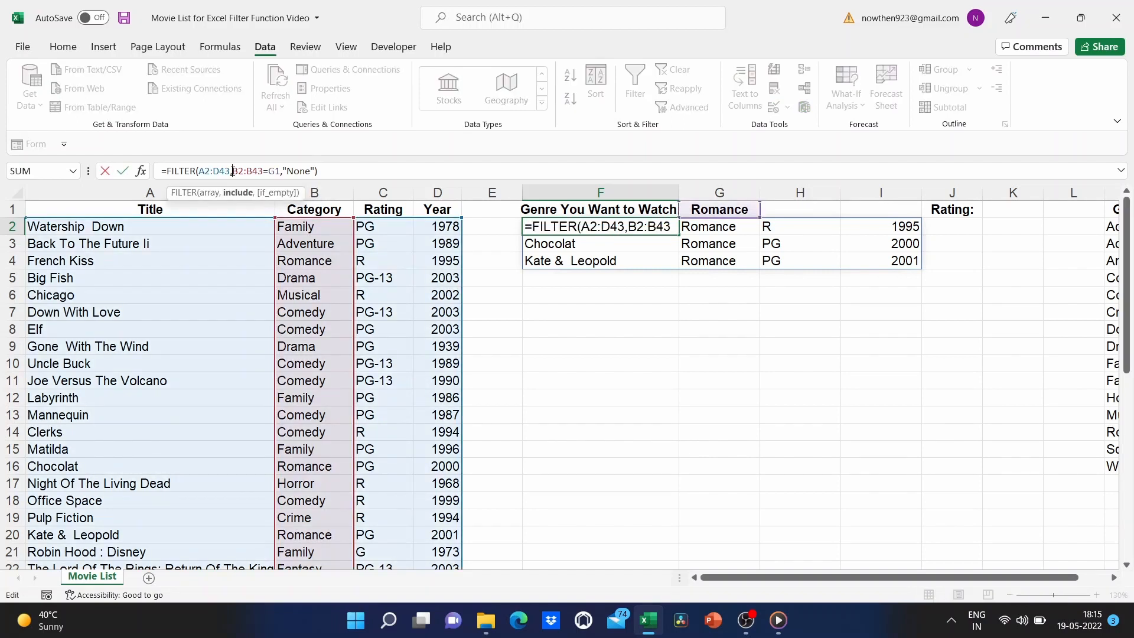
pyautogui.write('(')
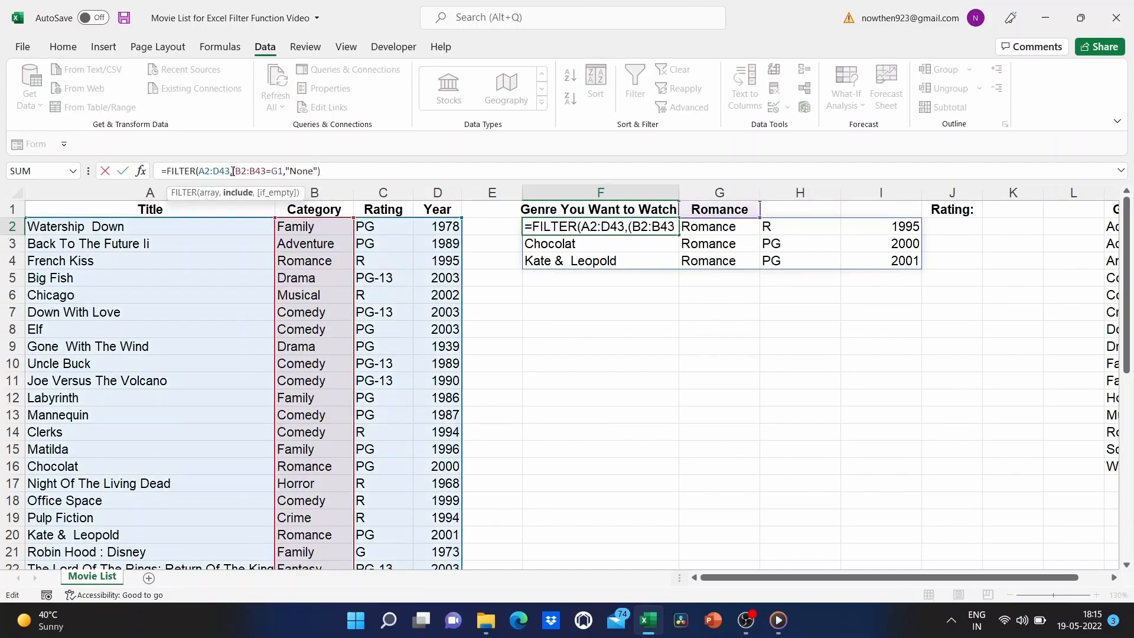
pyautogui.click(281, 171)
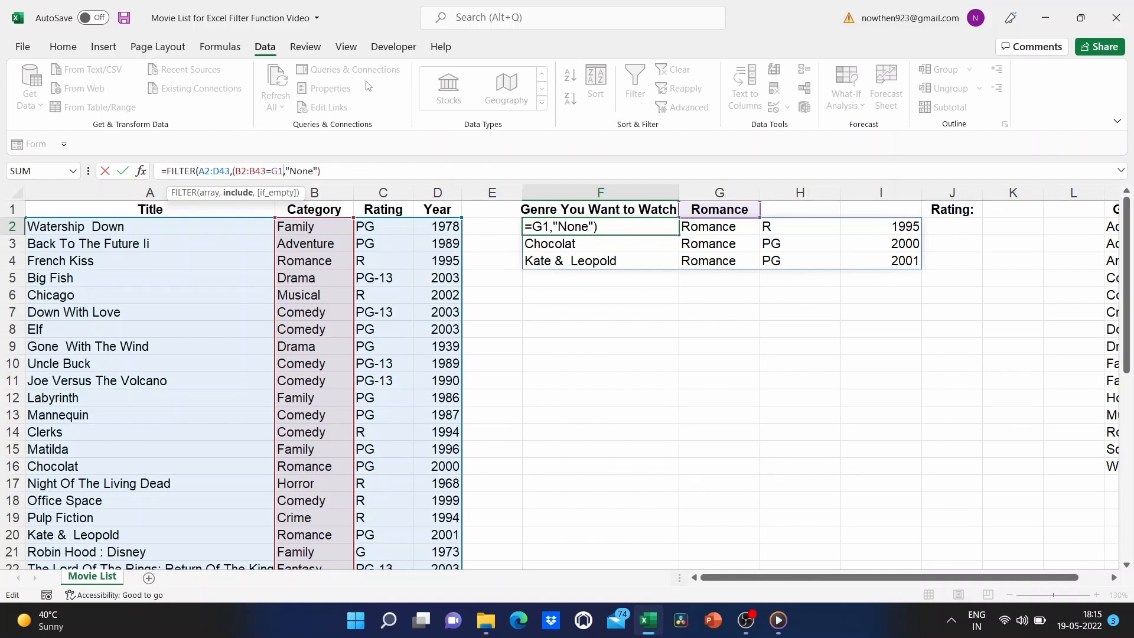
pyautogui.write(')')
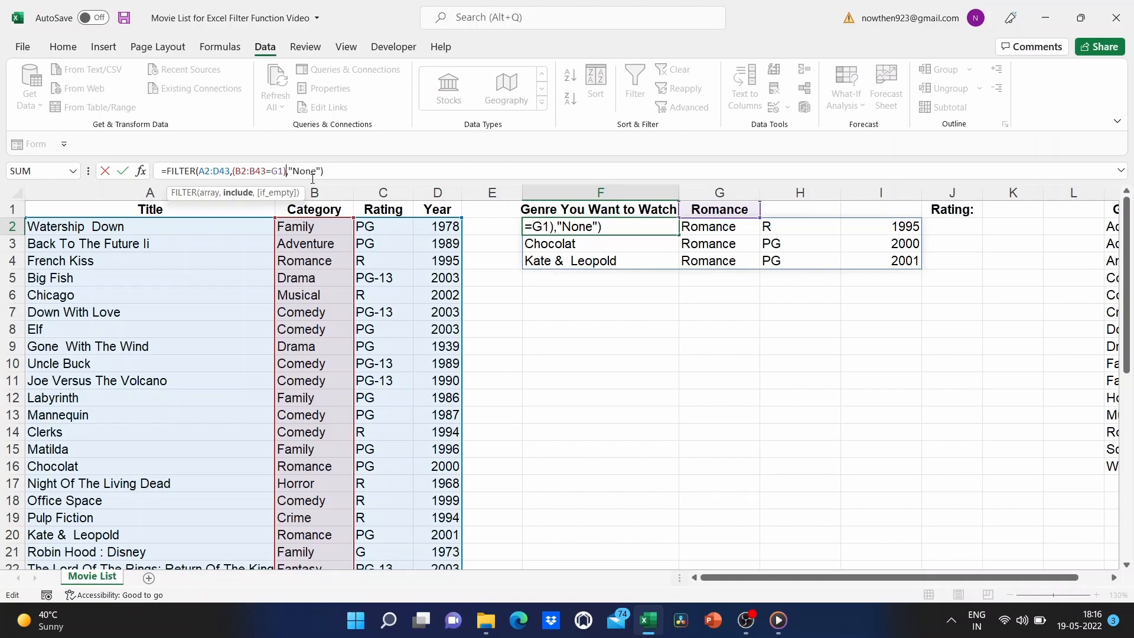
# - Multiply the genre condition in F2's FILTER formula by a rating criterion, *(C2:C43=K1), and commit the formula
pyautogui.write('*')
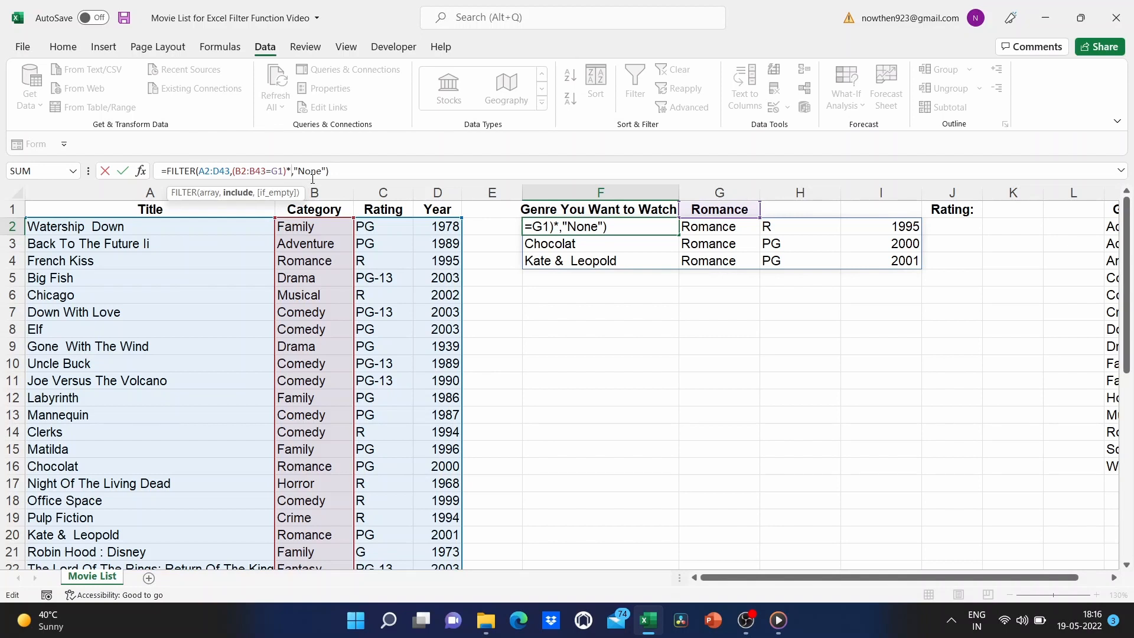
pyautogui.write('(')
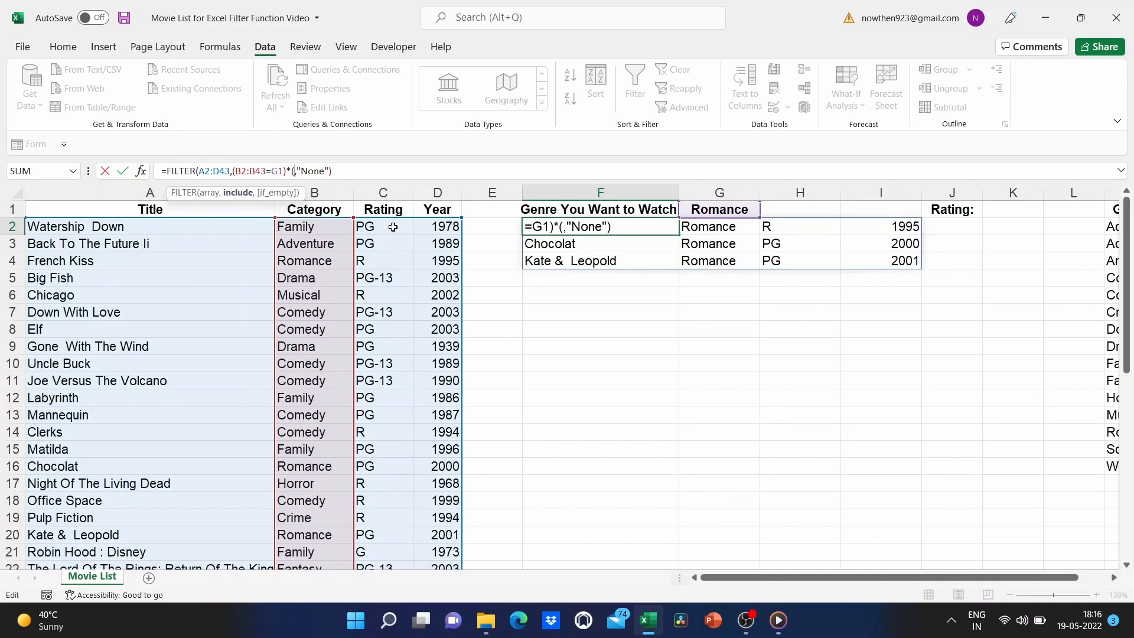
pyautogui.moveTo(393, 228); pyautogui.dragTo(384, 517)
pyautogui.scroll(8, 585, 338)
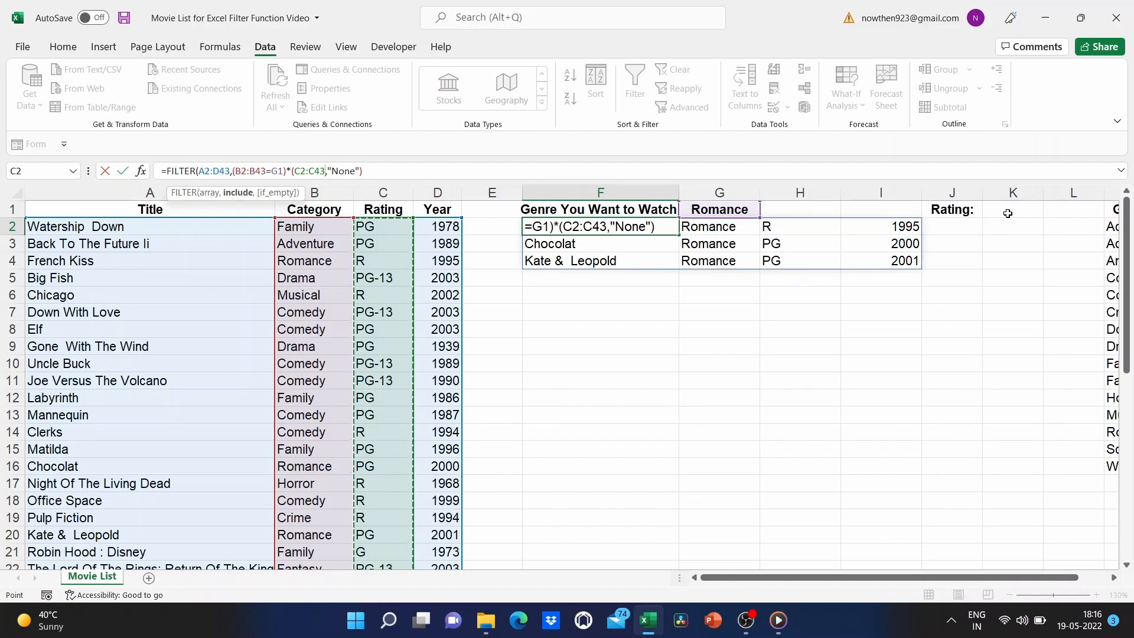
pyautogui.write('=')
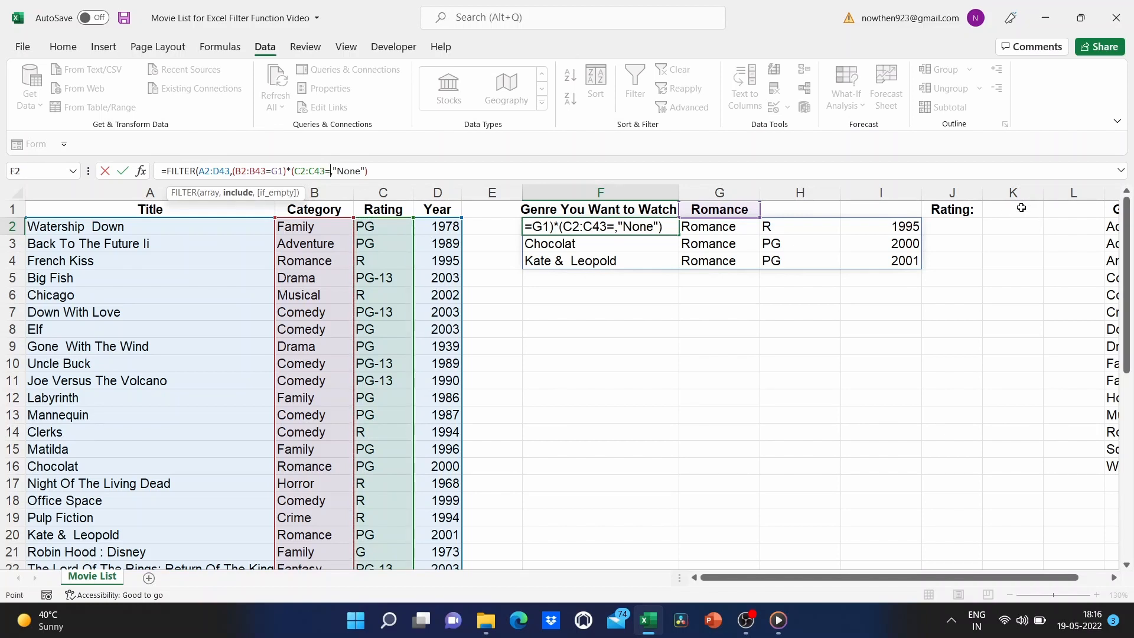
pyautogui.click(1021, 208)
pyautogui.write(')')
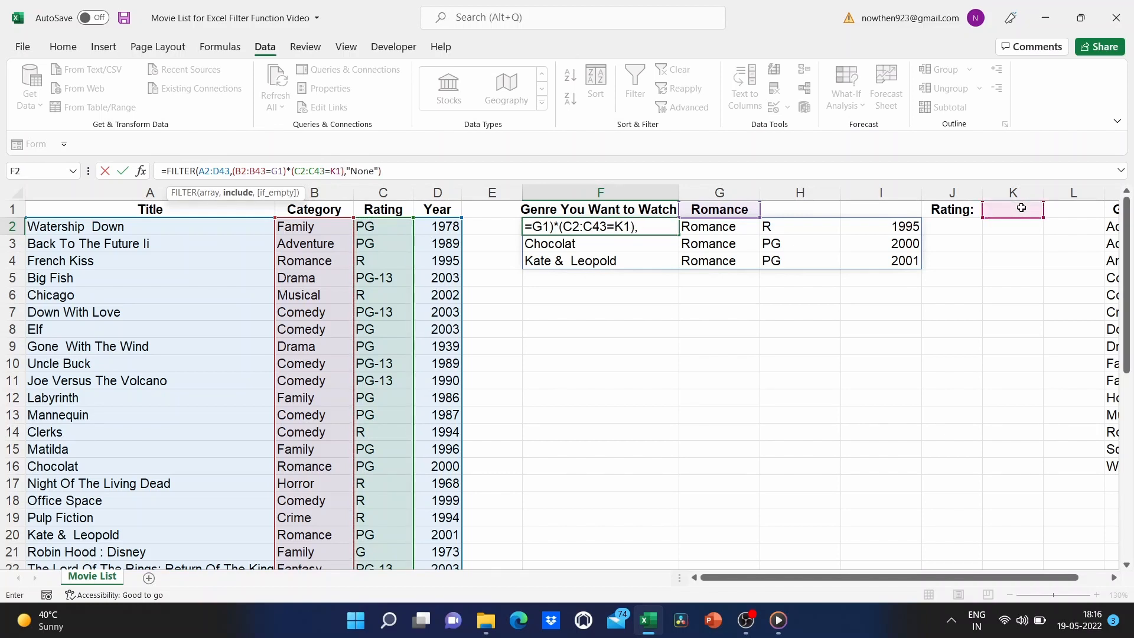
pyautogui.press('Return')
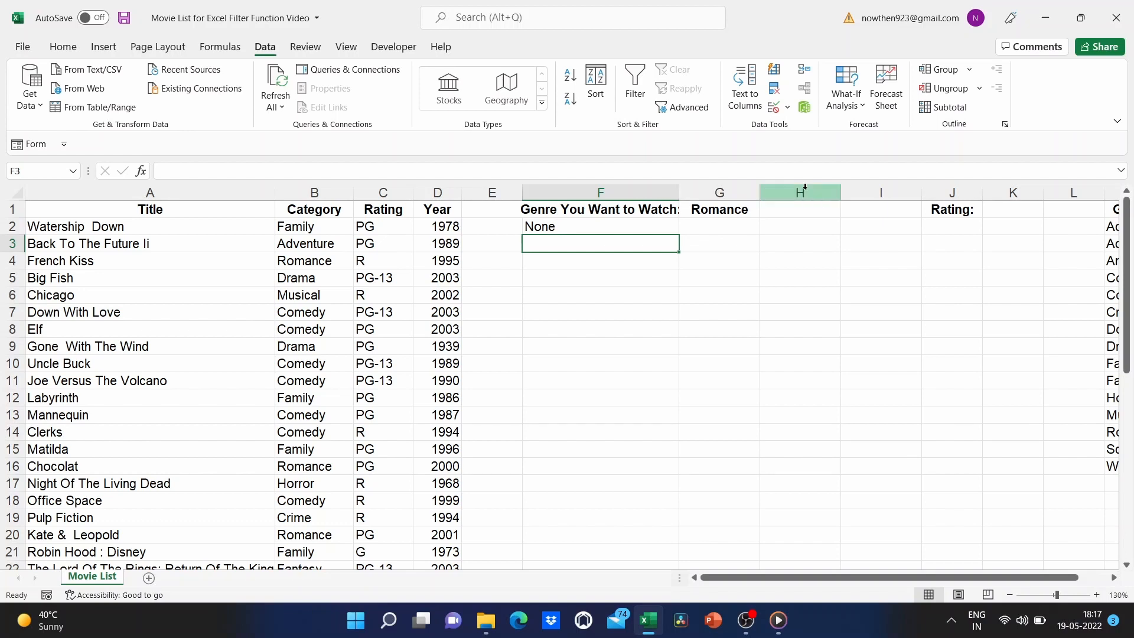
# - Enter pg as the rating criterion in cell K1
pyautogui.click(1014, 218)
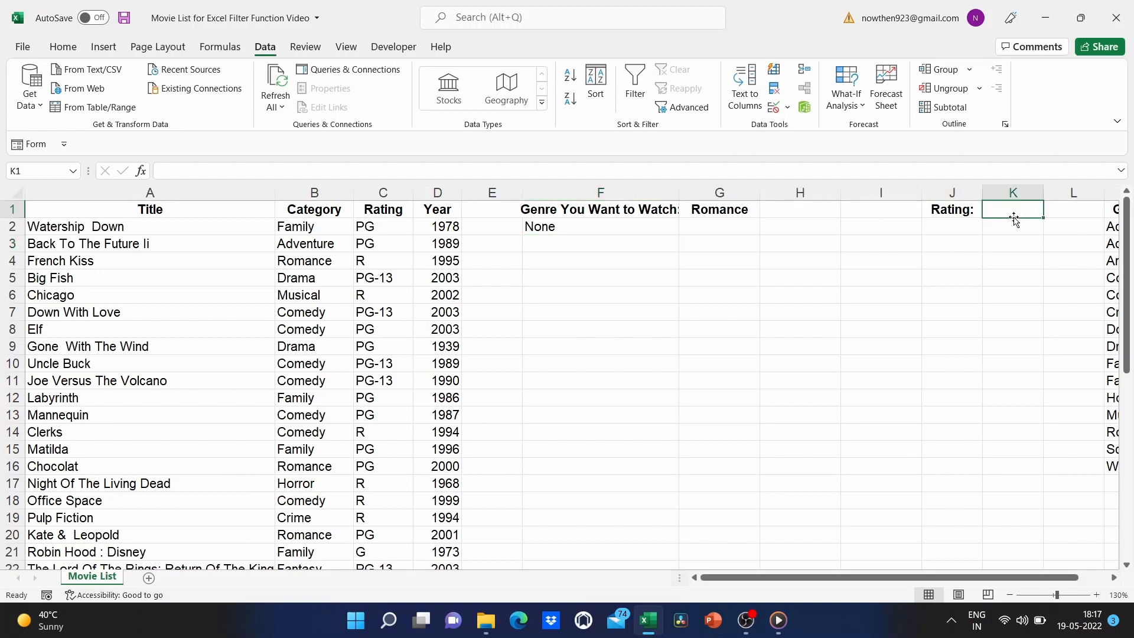
pyautogui.write('pg')
pyautogui.press('Return')
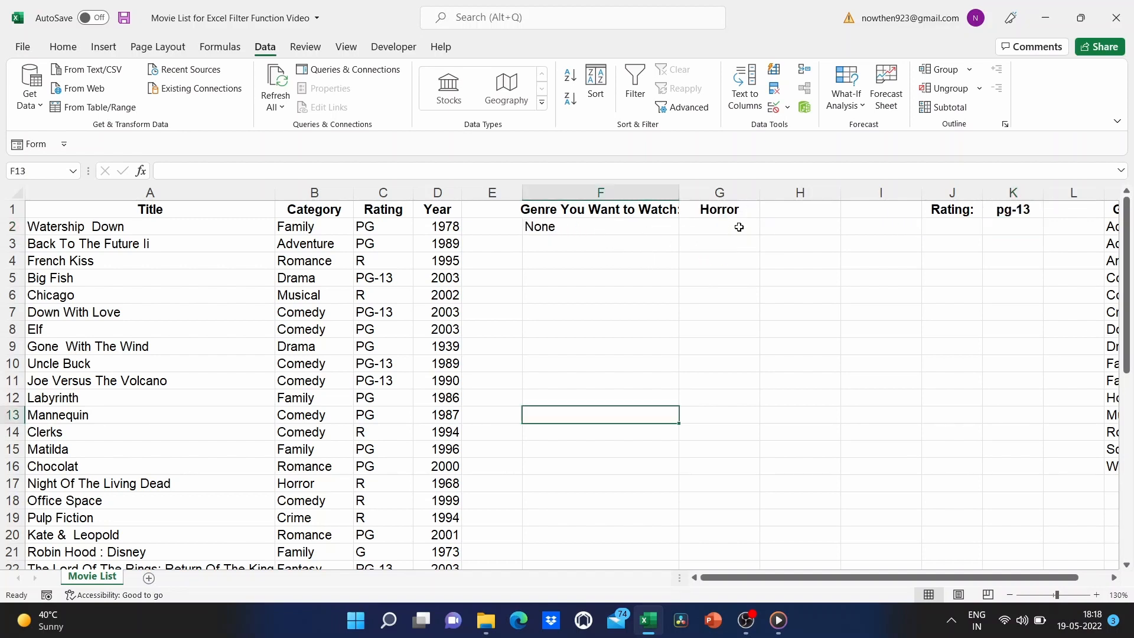
pyautogui.click(1009, 213)
pyautogui.press('Return')
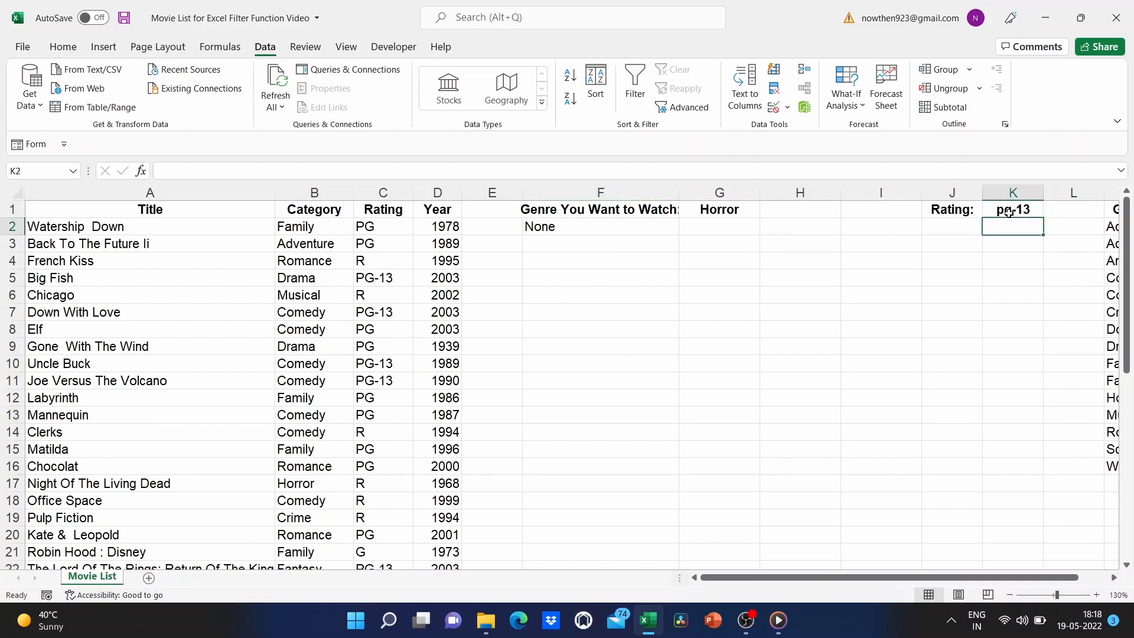
pyautogui.click(1008, 211)
pyautogui.press('Return')
pyautogui.click(749, 212)
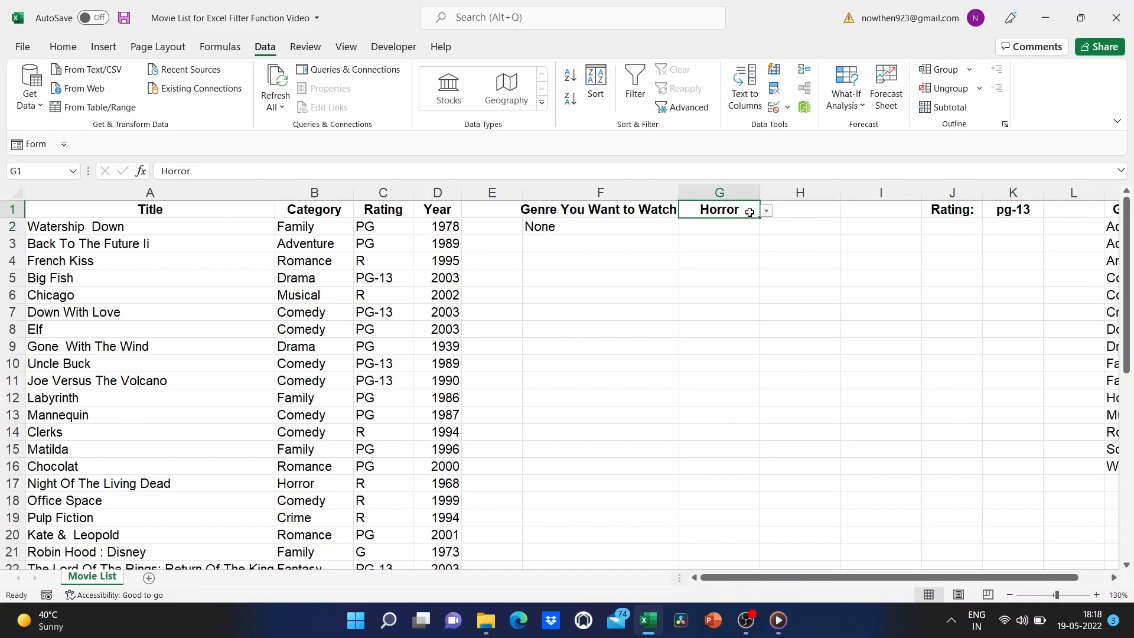
pyautogui.press('Return')
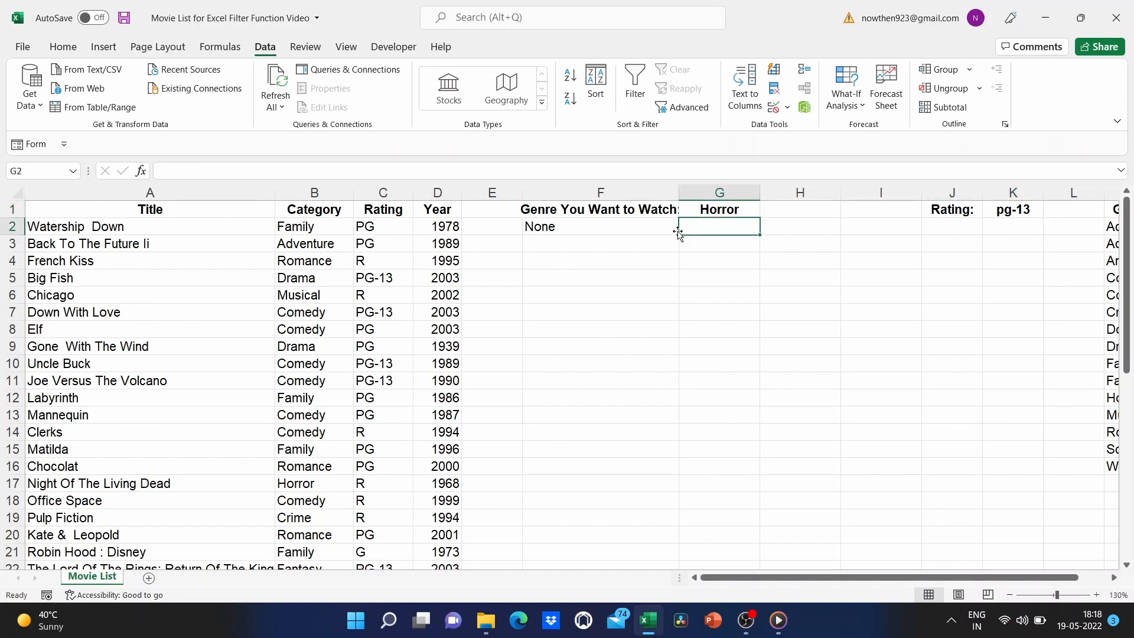
# - Change the rating criterion in cell K1 to r
pyautogui.click(1007, 213)
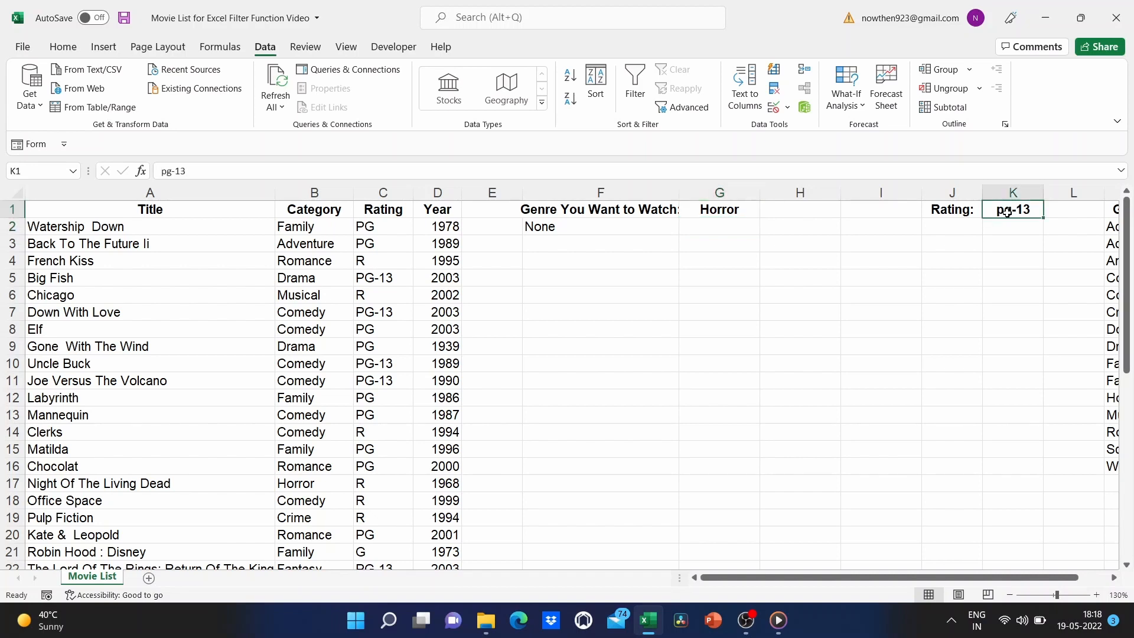
pyautogui.write('r')
pyautogui.press('Return')
# - Set the rating criterion in cell K1 to pg-13 and choose Comedy from the genre dropdown in G1
pyautogui.click(1007, 213)
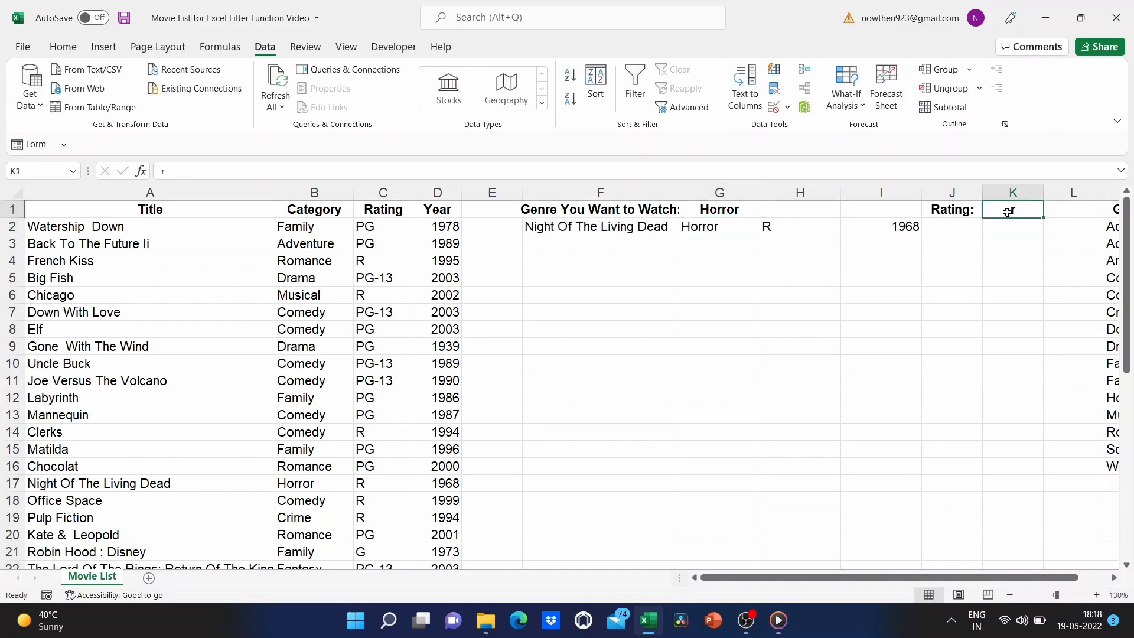
pyautogui.write('pg-13')
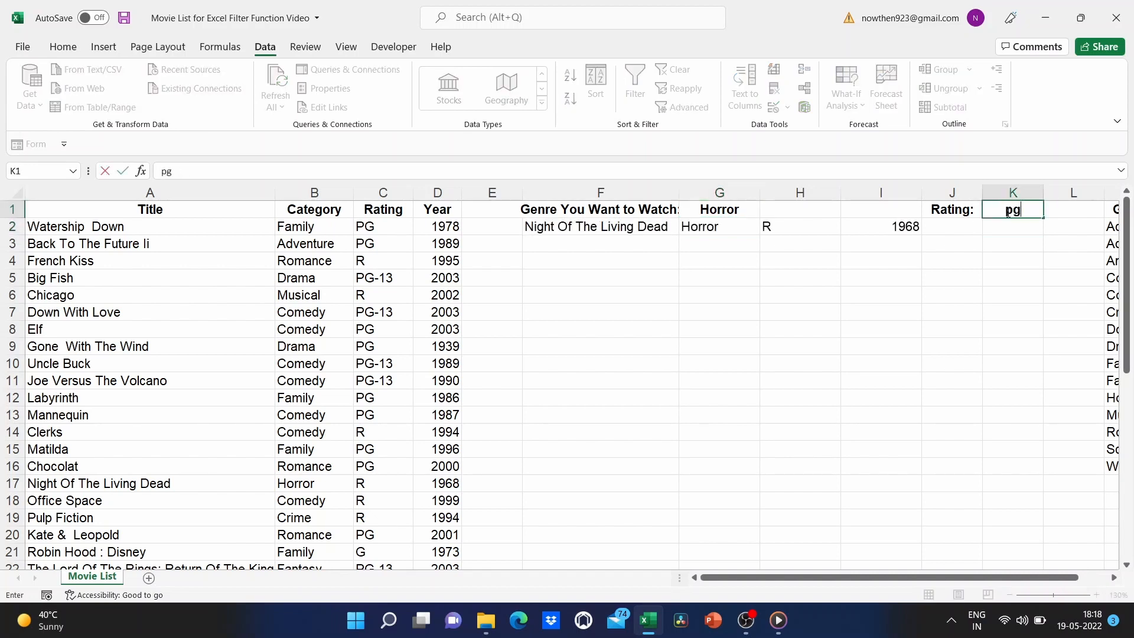
pyautogui.click(741, 214)
pyautogui.click(765, 211)
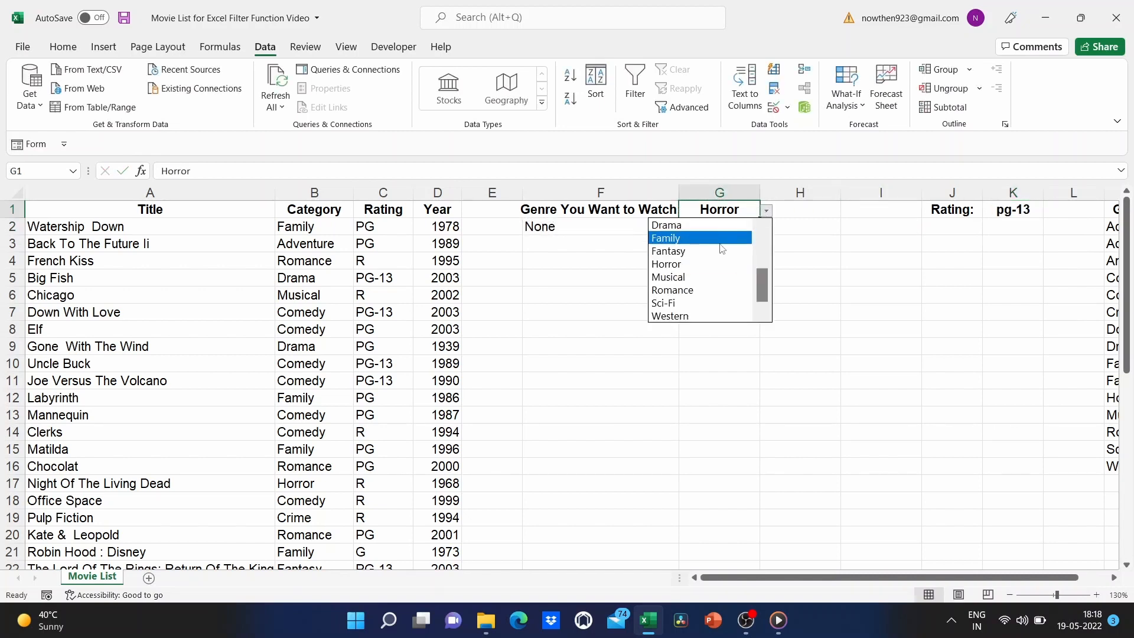
pyautogui.moveTo(764, 283); pyautogui.dragTo(763, 251)
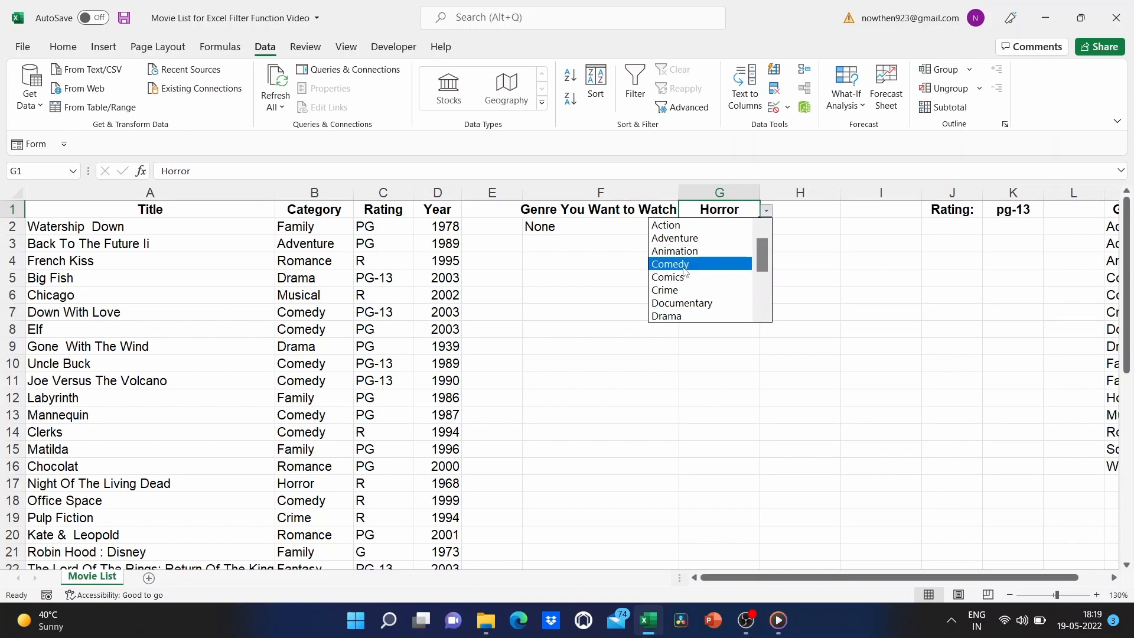
pyautogui.click(686, 265)
pyautogui.press('Return')
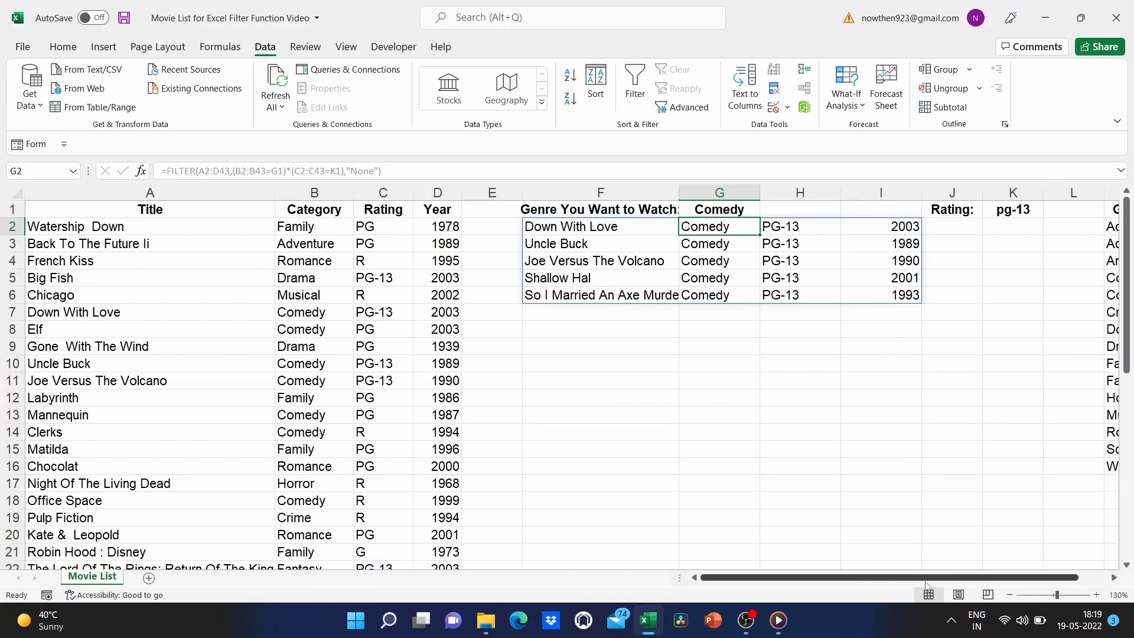
pyautogui.moveTo(926, 584); pyautogui.dragTo(955, 588)
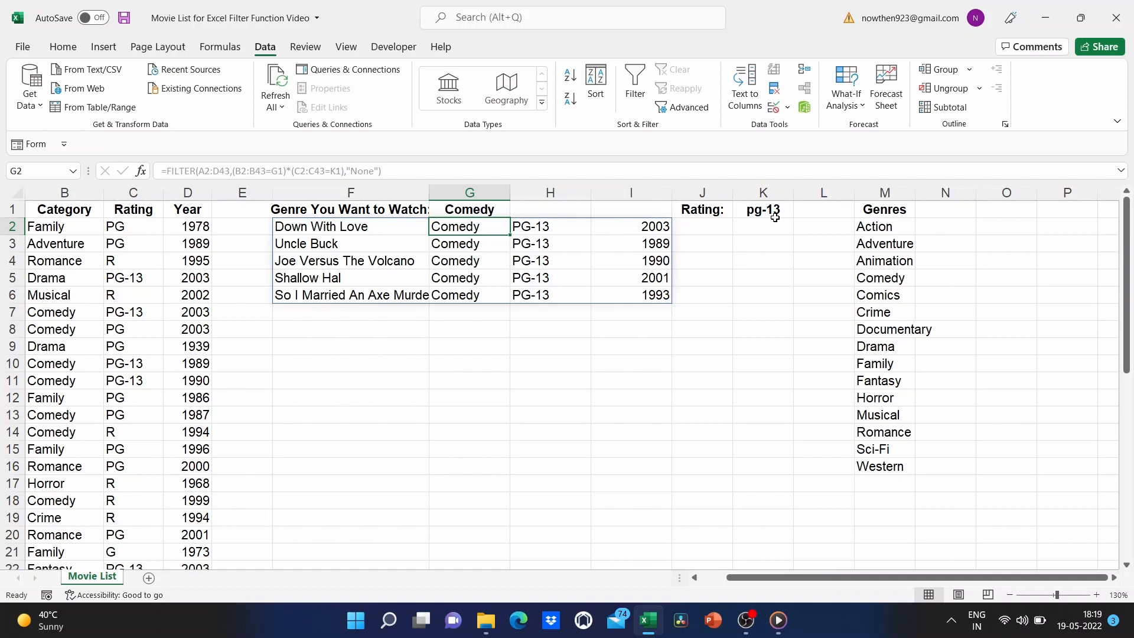
pyautogui.keyDown('ctrl'); pyautogui.scroll(-2, 655, 336); pyautogui.keyUp('ctrl')
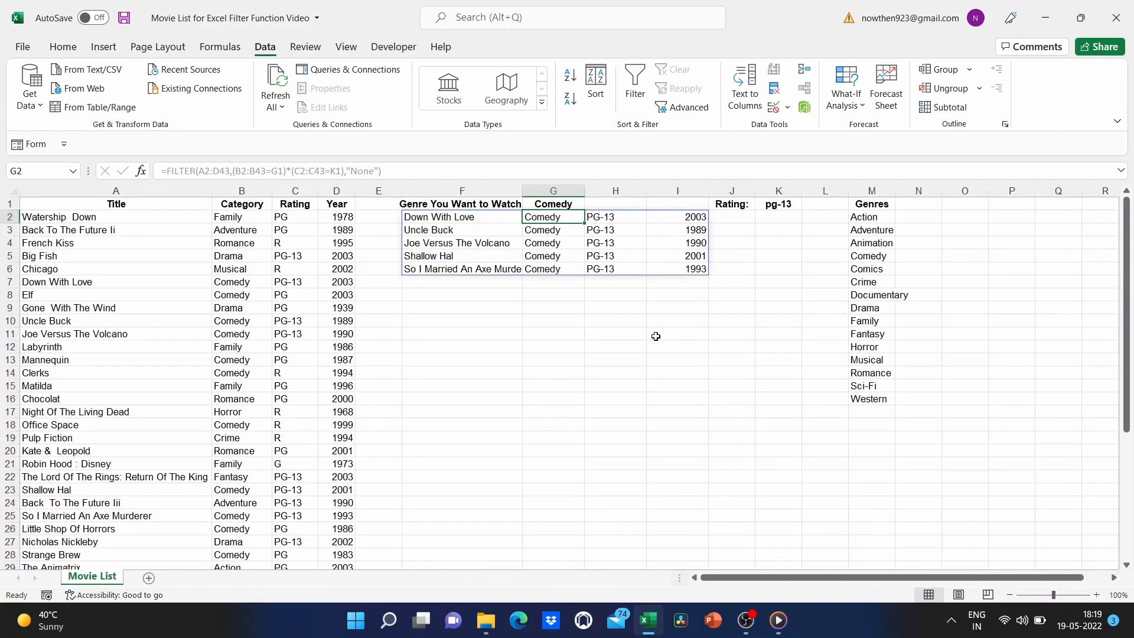